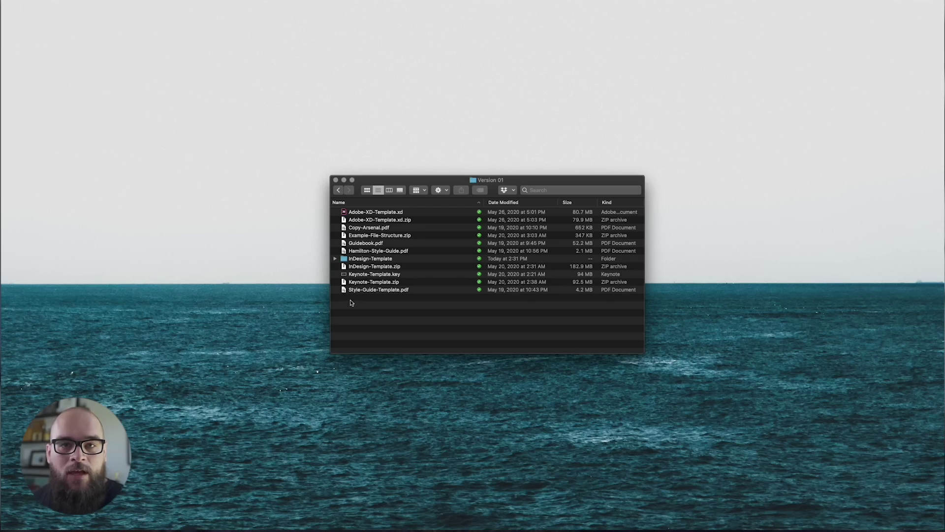
# Step: Open Style-Guide-Template.pdf in Preview and scroll to the Logo Size page (page 32 of 103)
pyautogui.doubleClick(346, 291)
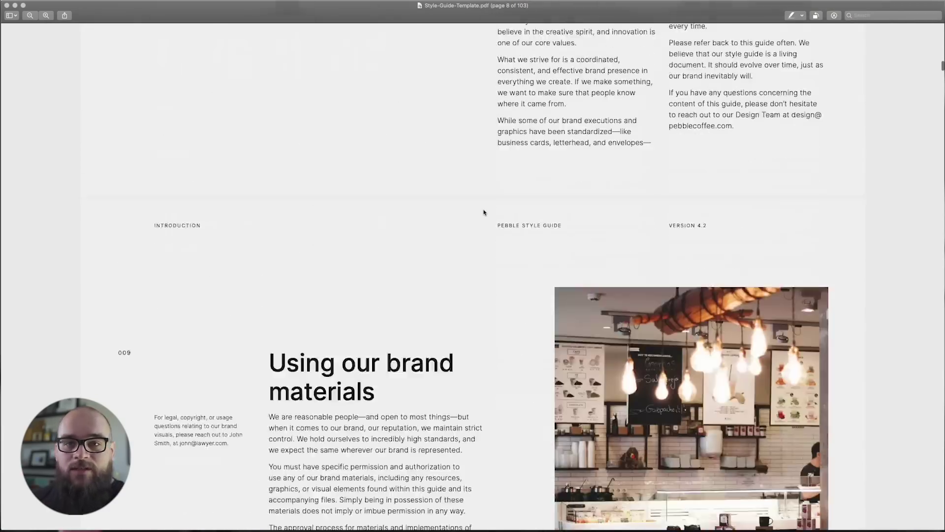
pyautogui.scroll(-20, 483, 212)
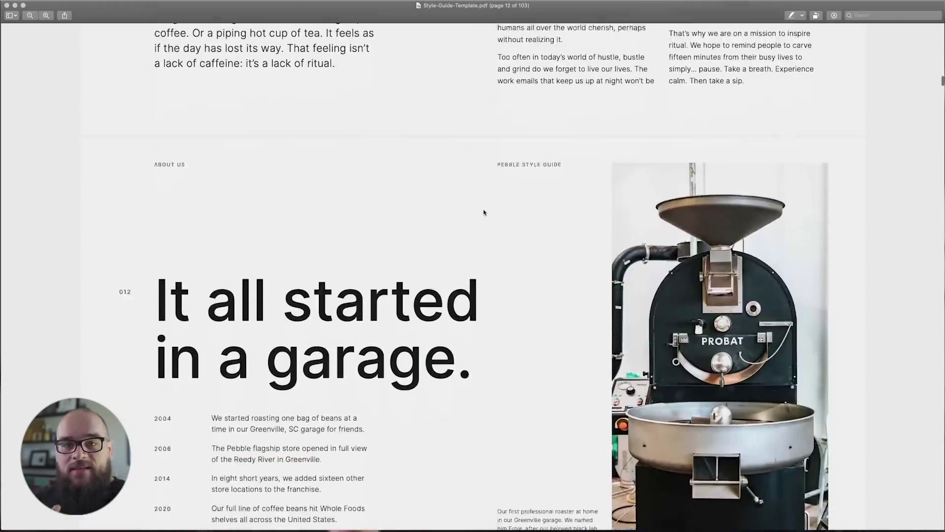
pyautogui.scroll(-20, 484, 212)
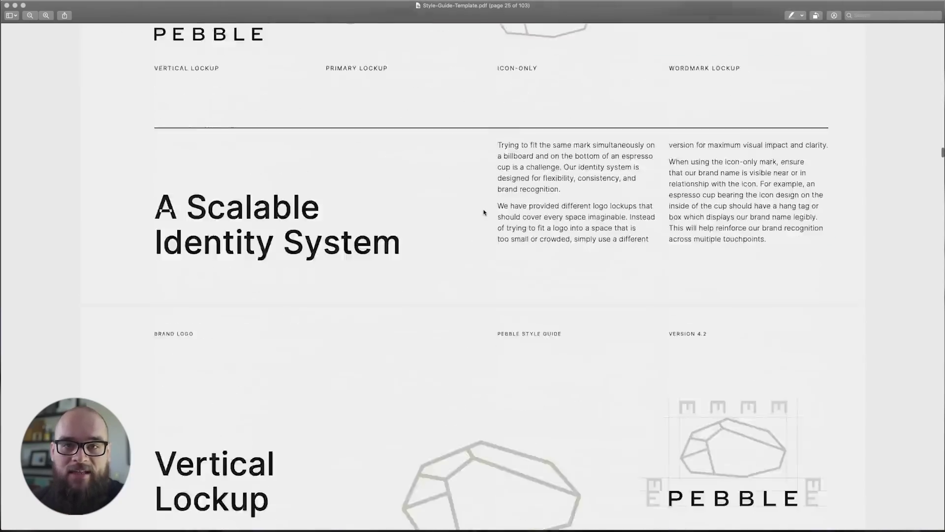
pyautogui.scroll(-20, 484, 213)
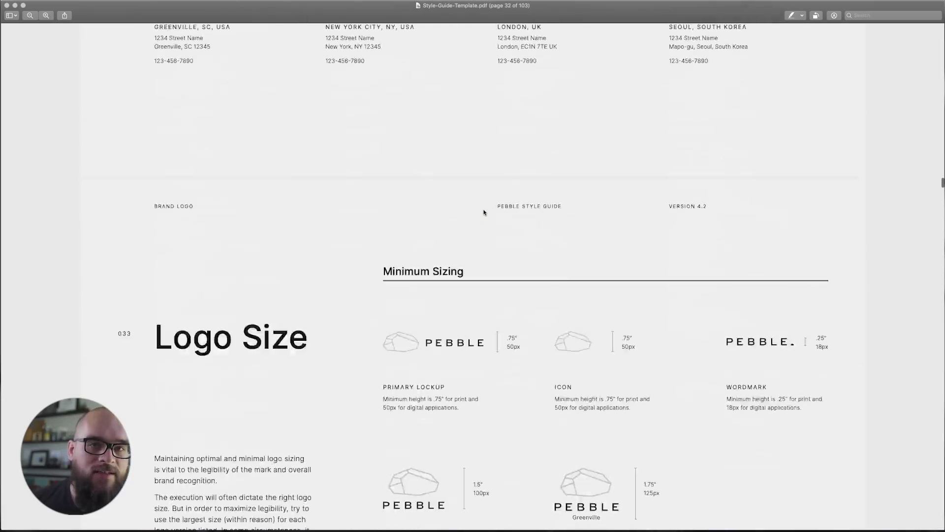
pyautogui.scroll(-20, 483, 212)
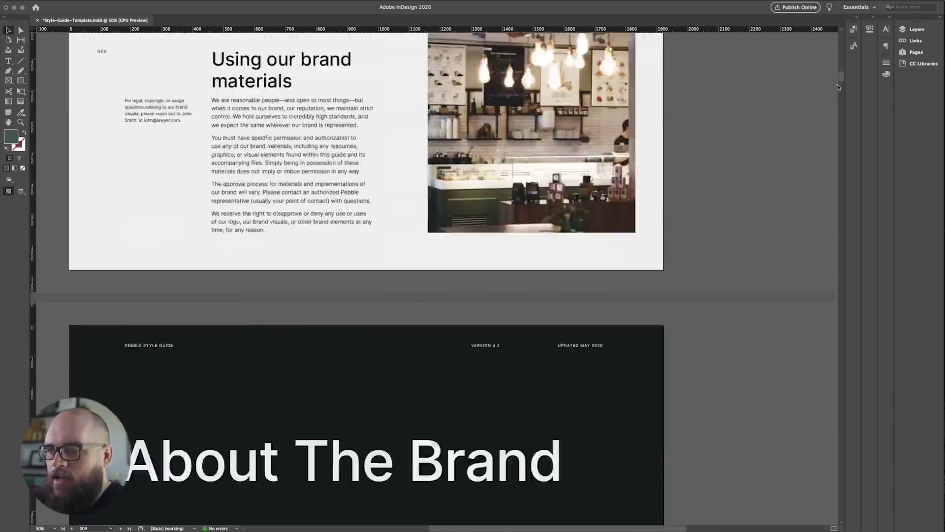
# Step: Expand the Pages panel to browse all 103 page thumbnails and return to the cover
pyautogui.moveTo(838, 87); pyautogui.dragTo(840, 40)
pyautogui.click(940, 25)
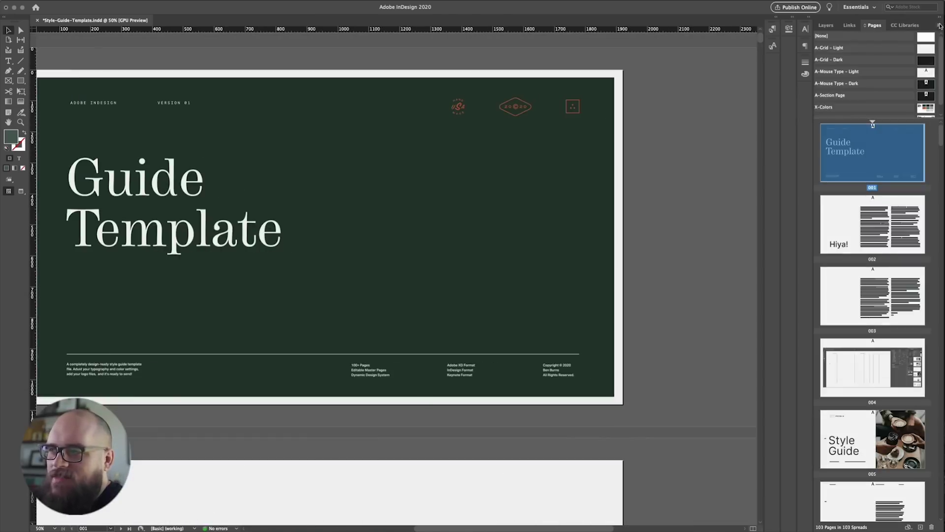
pyautogui.scroll(-20, 932, 160)
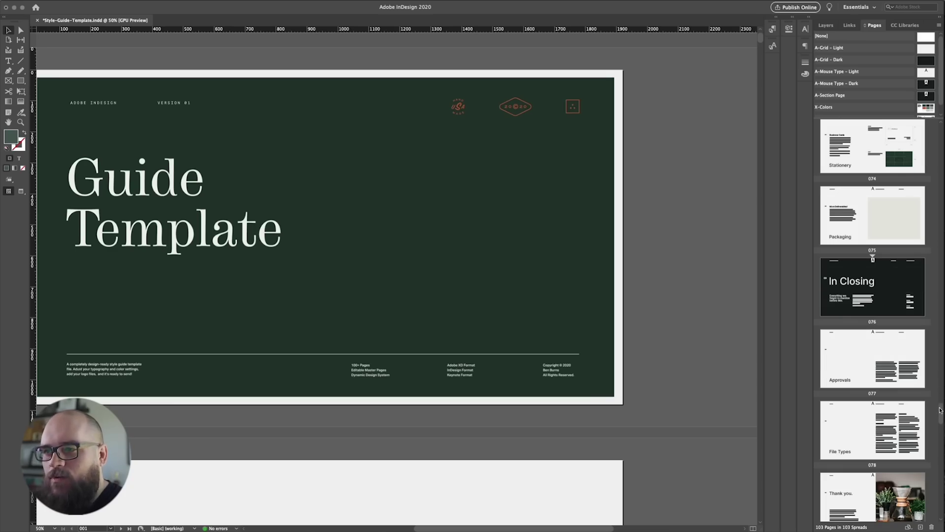
pyautogui.scroll(20, 939, 409)
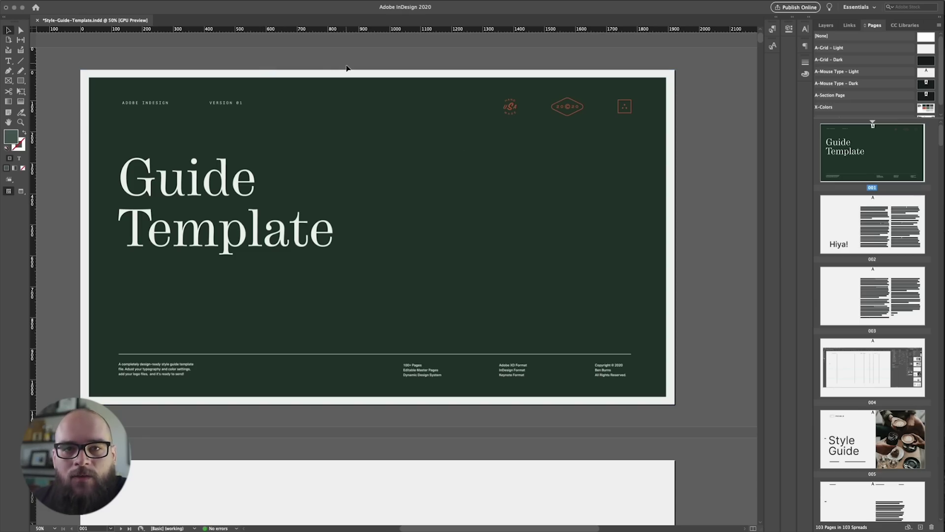
# Step: Show the layout grid and guides and scroll through the document pages
pyautogui.press('w')
pyautogui.scroll(-15, 339, 184)
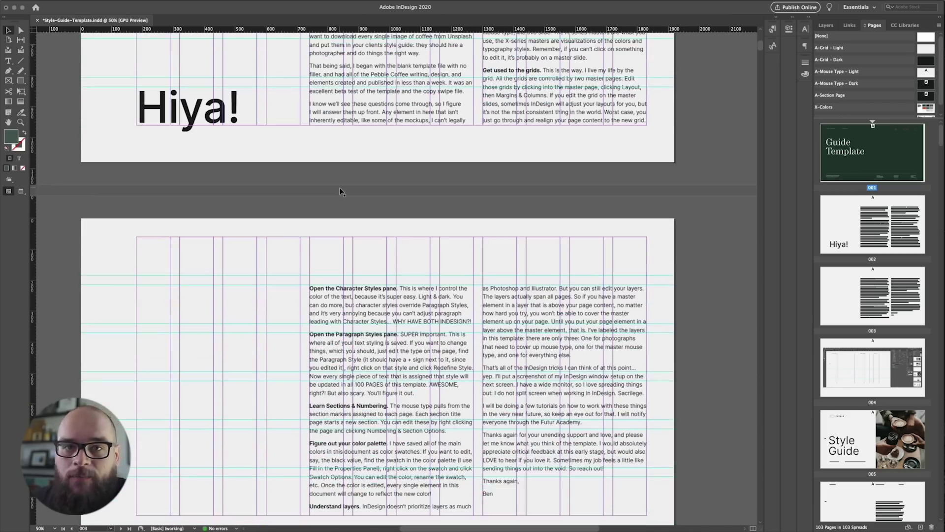
pyautogui.scroll(-6, 340, 191)
pyautogui.scroll(-18, 340, 191)
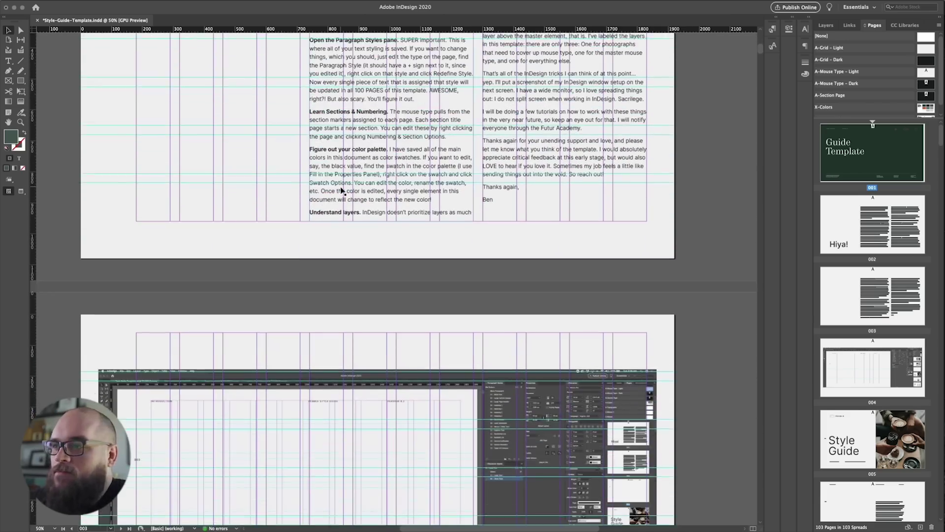
pyautogui.scroll(-1, 341, 187)
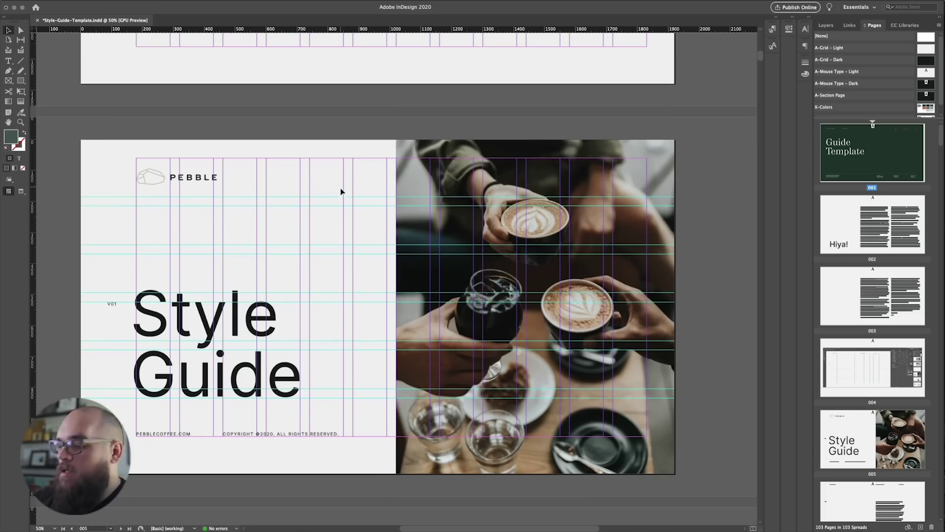
pyautogui.scroll(-15, 424, 261)
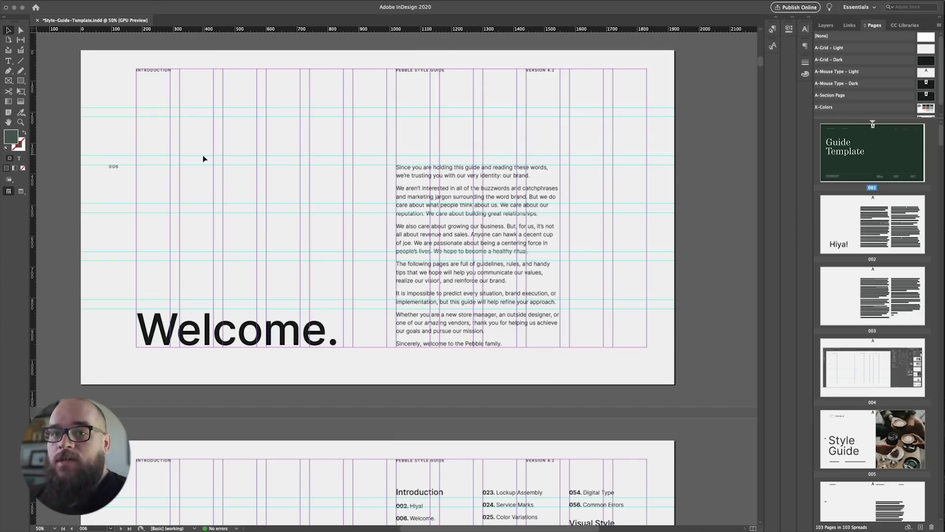
# Step: Toggle the guides off and back on with Cmd+;, then select page A-21
pyautogui.press('super+semicolon')
pyautogui.press('super+semicolon')
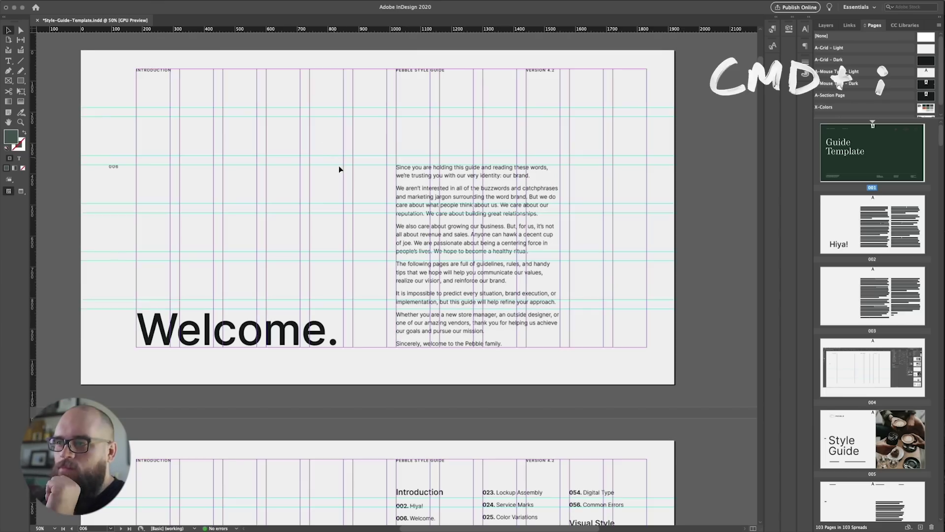
pyautogui.press('super+semicolon')
pyautogui.press('super+semicolon')
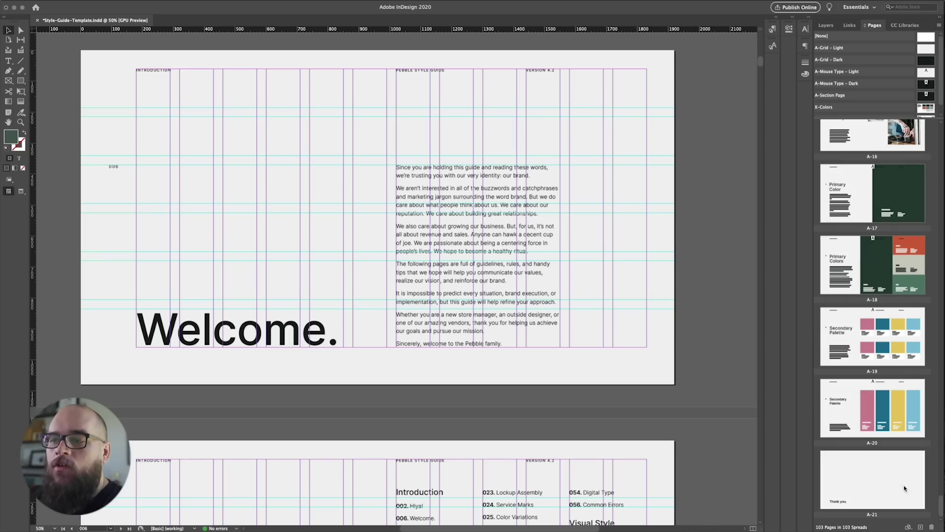
pyautogui.click(904, 488)
# Step: Add page A-22 after A-21 and apply the A-Mouse Type - Light master to it
pyautogui.click(920, 525)
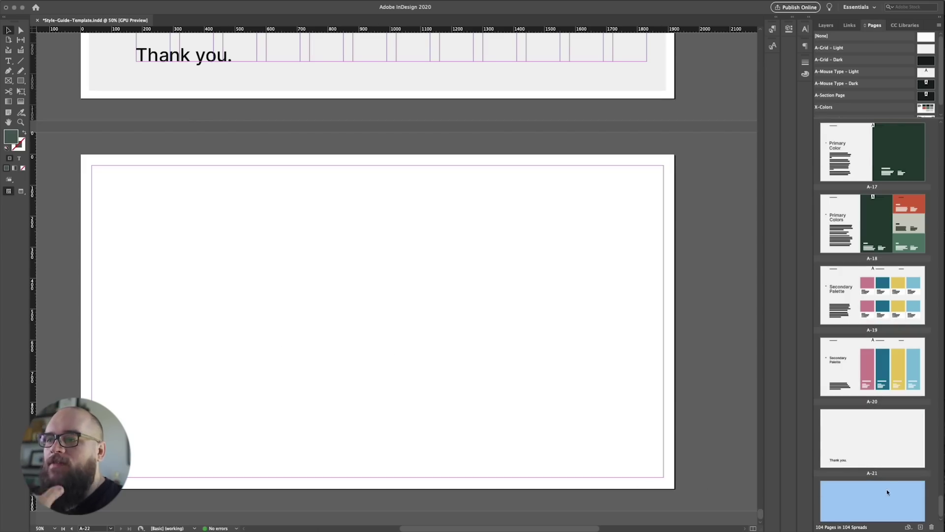
pyautogui.scroll(-2, 887, 492)
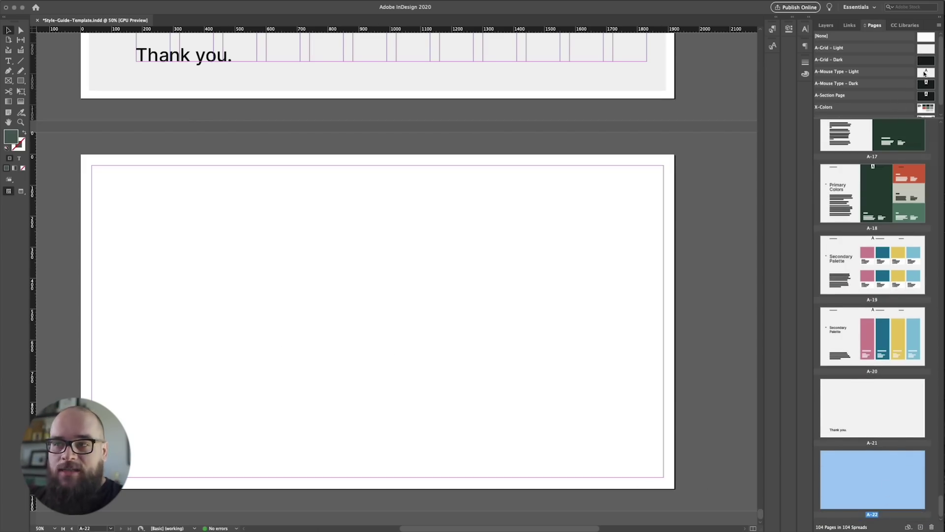
pyautogui.moveTo(926, 76); pyautogui.dragTo(880, 485)
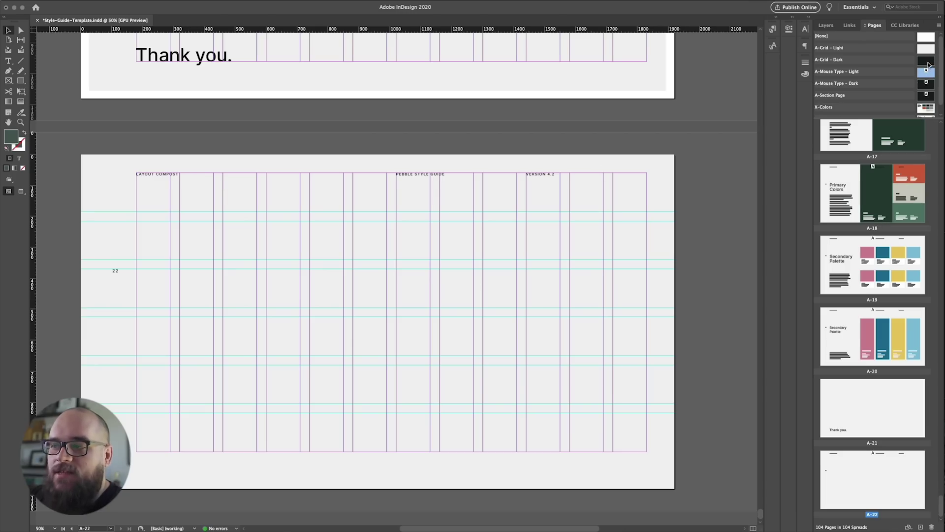
pyautogui.press('super+z')
pyautogui.moveTo(926, 80); pyautogui.dragTo(879, 468)
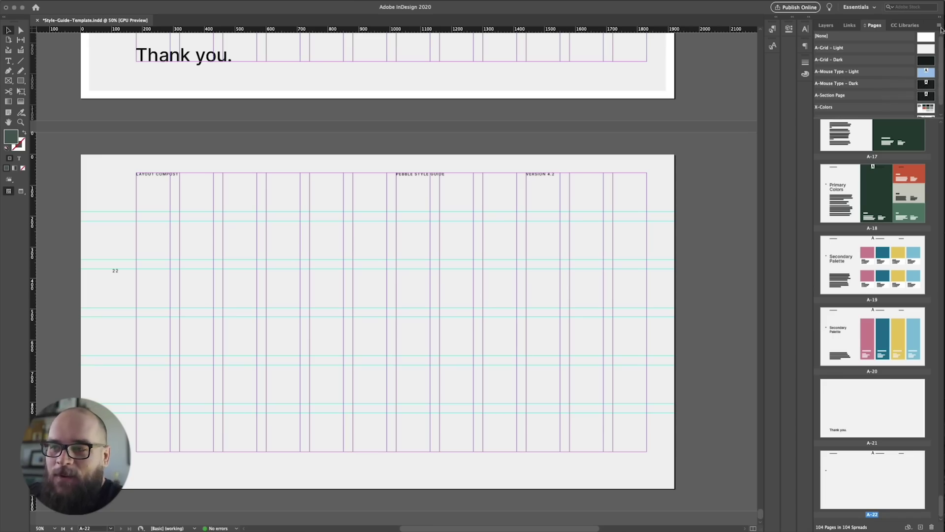
# Step: Give the A-Grid - Light master 60 px top, bottom, left and right margins, keeping 12 columns
pyautogui.doubleClick(926, 51)
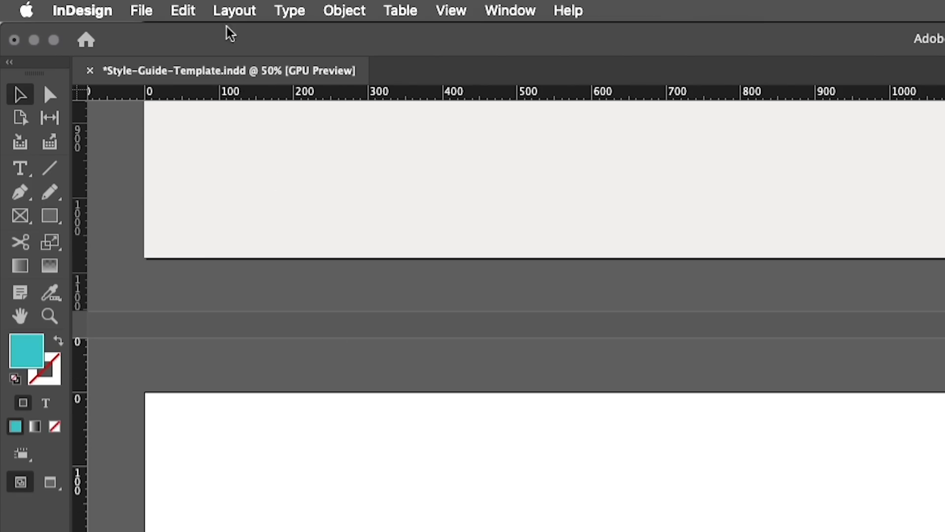
pyautogui.click(219, 11)
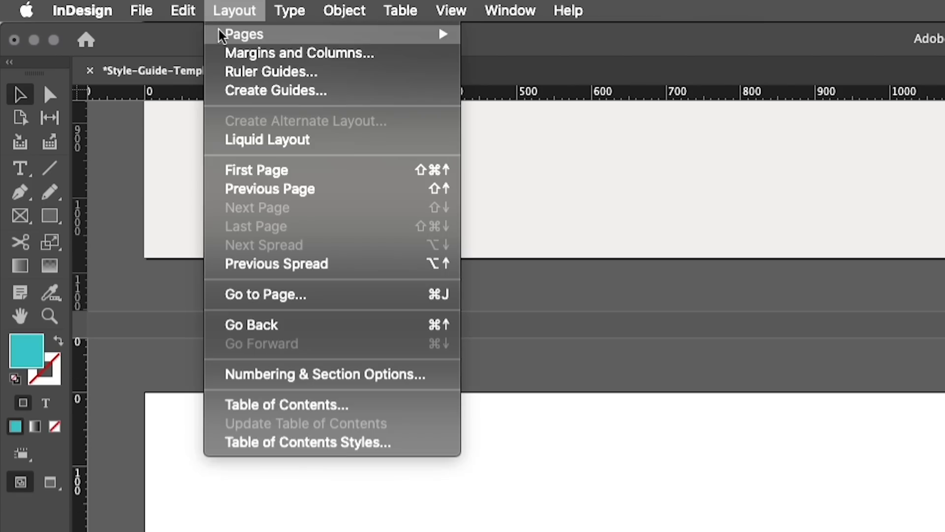
pyautogui.click(222, 54)
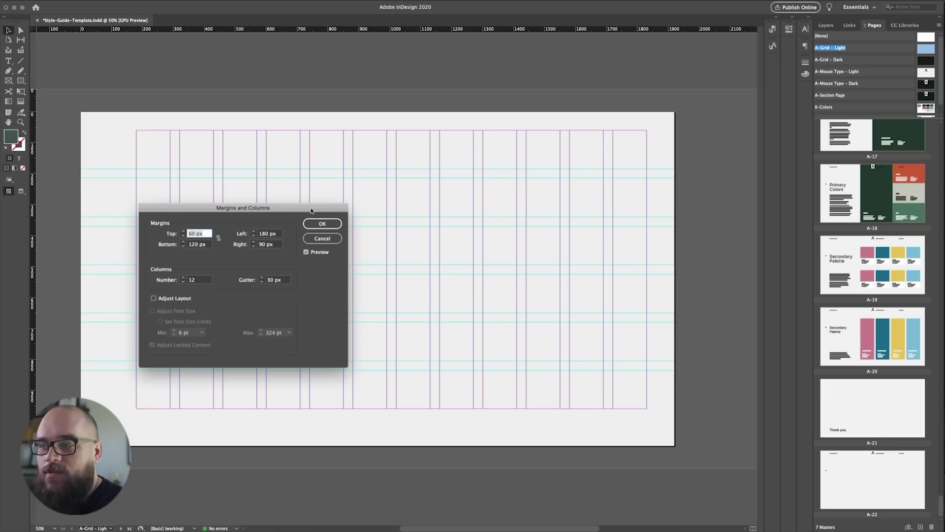
pyautogui.moveTo(311, 211); pyautogui.dragTo(454, 207)
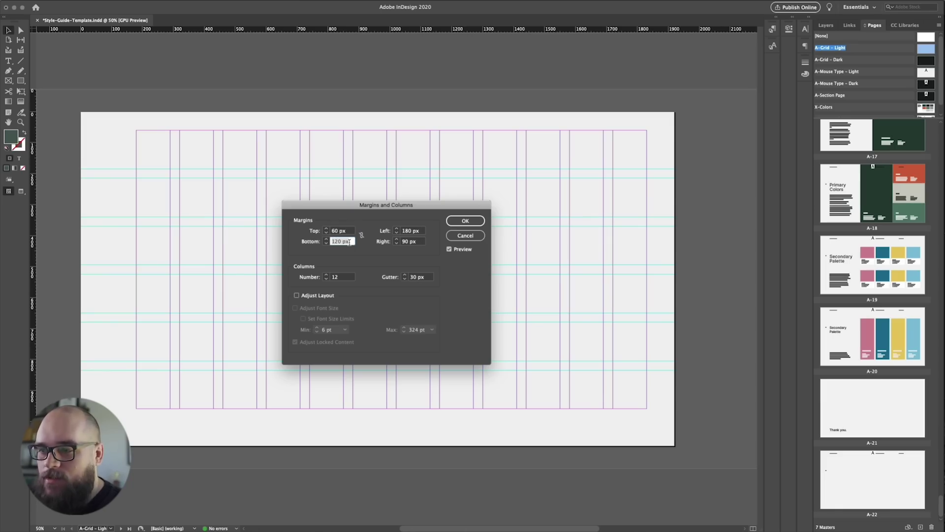
pyautogui.press('Tab')
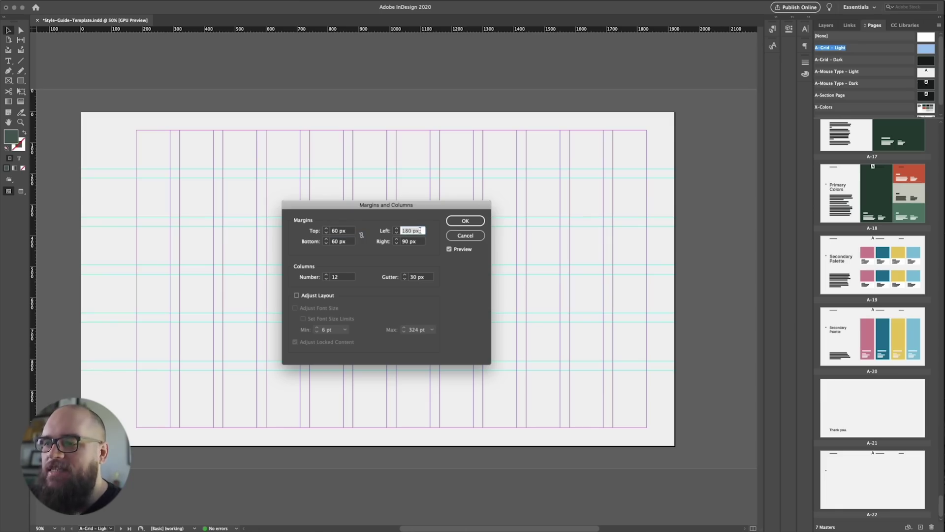
pyautogui.press('Tab')
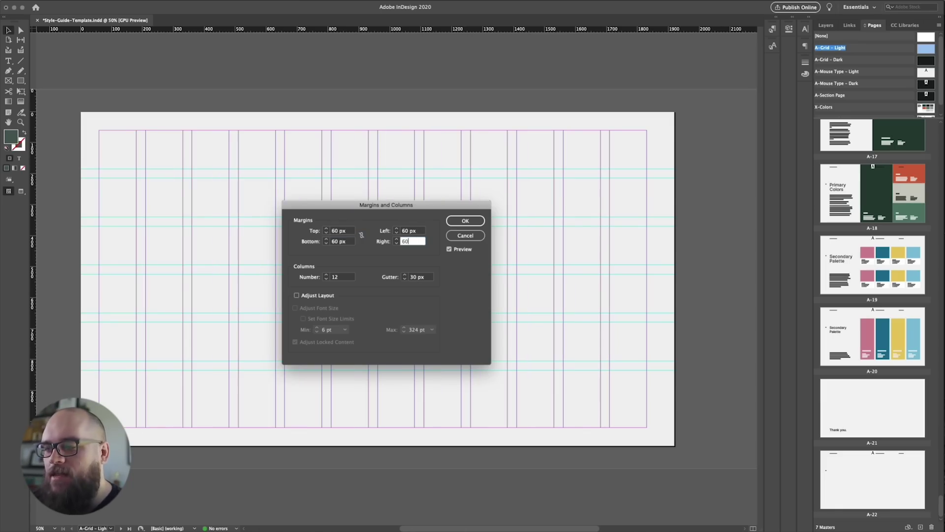
pyautogui.press('Tab')
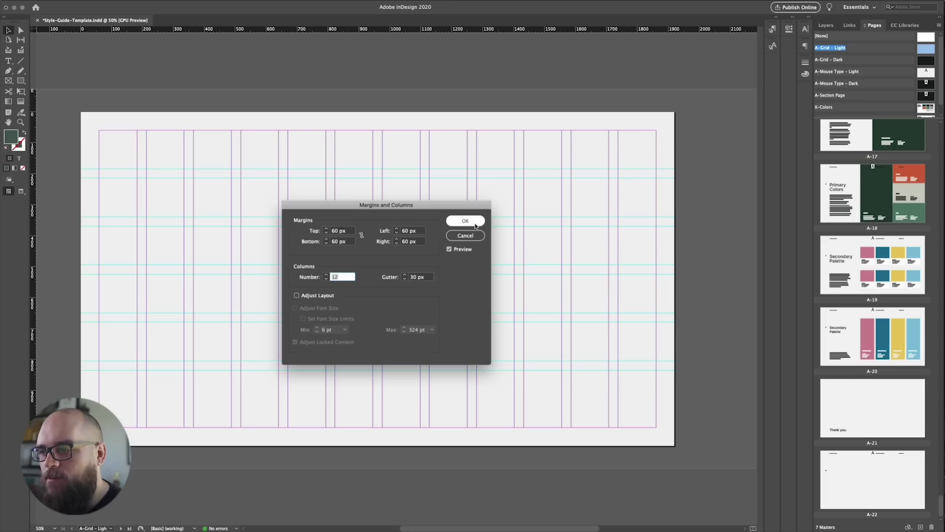
pyautogui.click(475, 226)
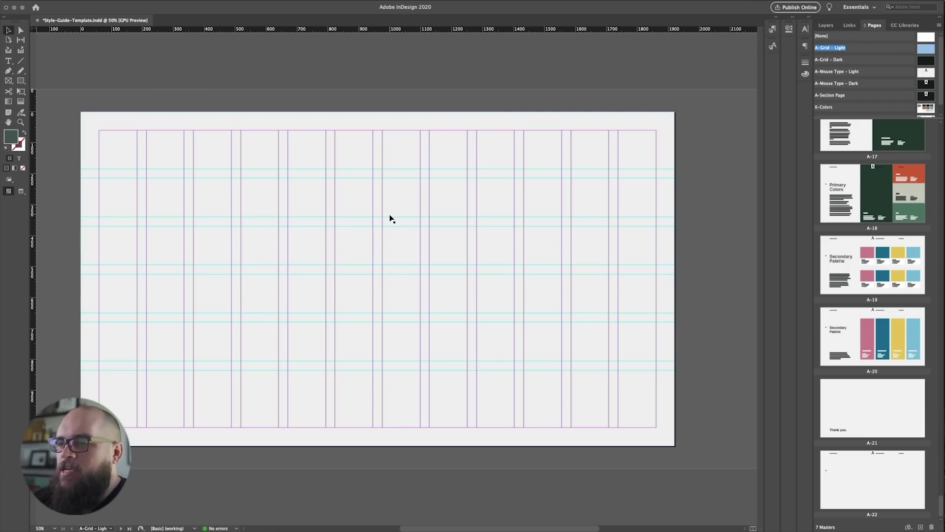
# Step: On the A-Mouse Type - Light master, move the page-number marker and the header text frames
pyautogui.doubleClick(872, 336)
pyautogui.scroll(10, 869, 295)
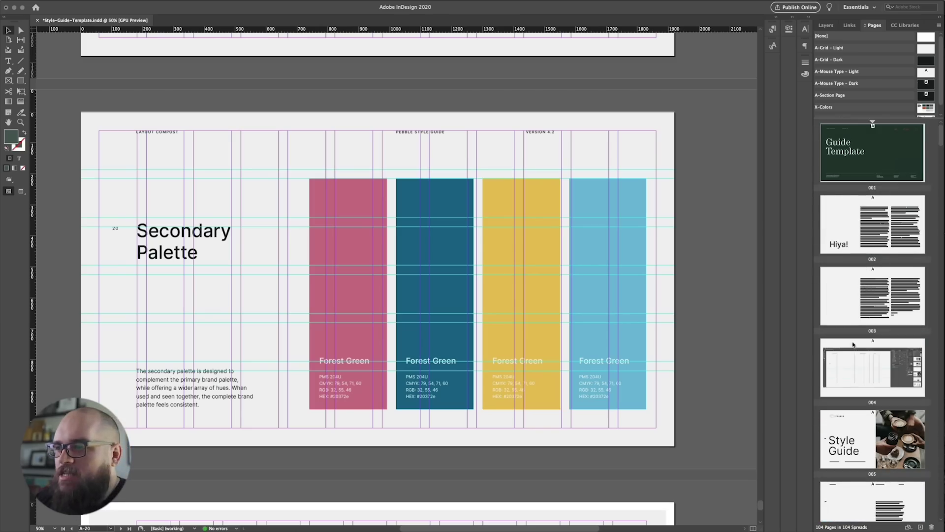
pyautogui.doubleClick(843, 214)
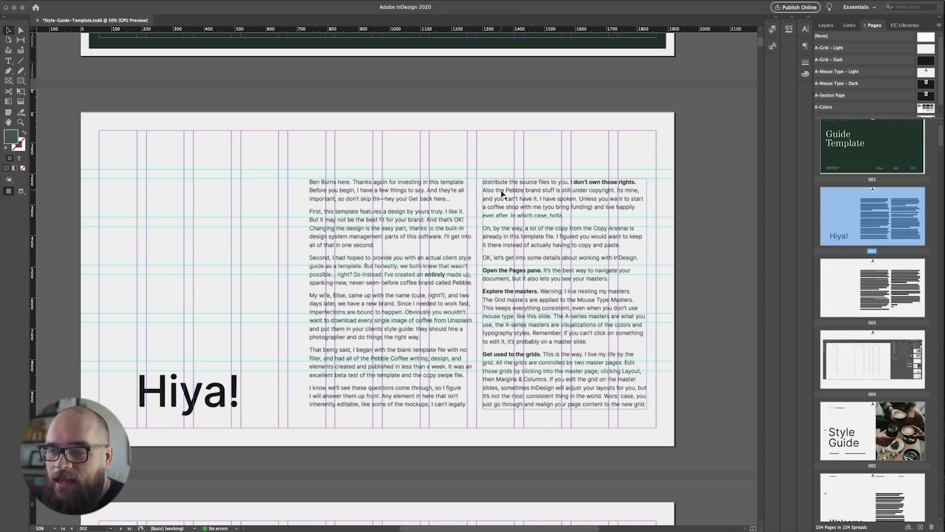
pyautogui.doubleClick(928, 74)
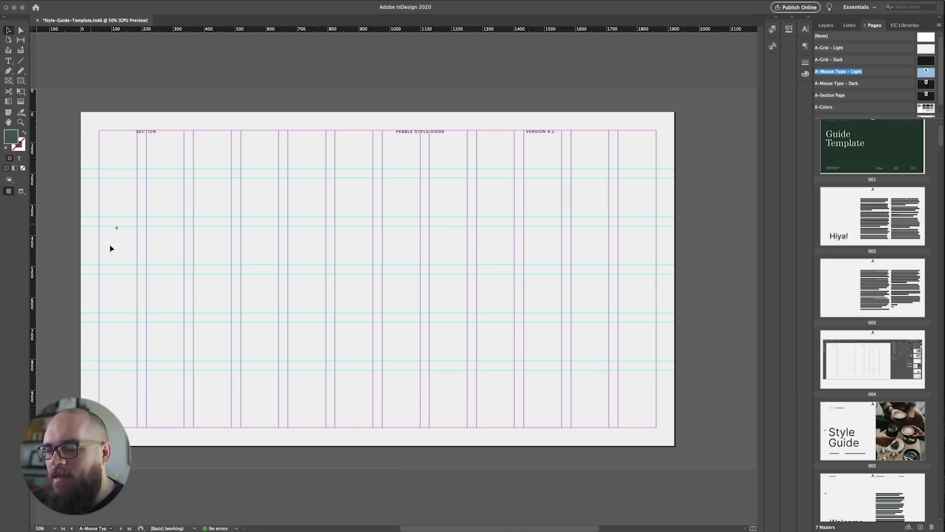
pyautogui.moveTo(129, 253)
pyautogui.mouseDown()
pyautogui.moveTo(148, 419)
pyautogui.moveTo(642, 421)
pyautogui.mouseUp()
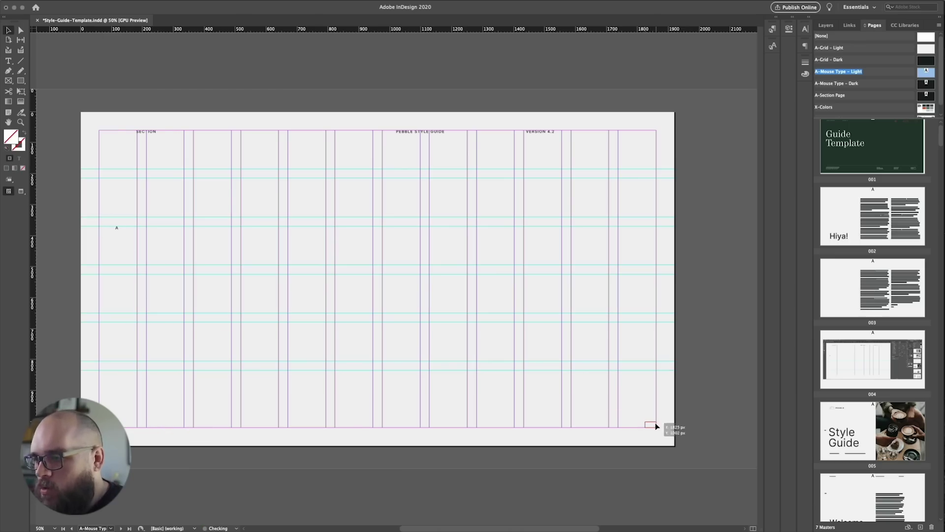
pyautogui.moveTo(541, 132); pyautogui.dragTo(116, 425)
pyautogui.moveTo(410, 138); pyautogui.dragTo(582, 140)
pyautogui.press('super+t')
pyautogui.moveTo(121, 131)
pyautogui.mouseDown()
pyautogui.moveTo(109, 135)
pyautogui.moveTo(95, 120)
pyautogui.mouseUp()
# Step: Place PEBBLE STYLE GUIDE and VERSION 4.2 along the top, then return to document page 006
pyautogui.doubleClick(832, 48)
pyautogui.doubleClick(930, 76)
pyautogui.moveTo(394, 425); pyautogui.dragTo(423, 174)
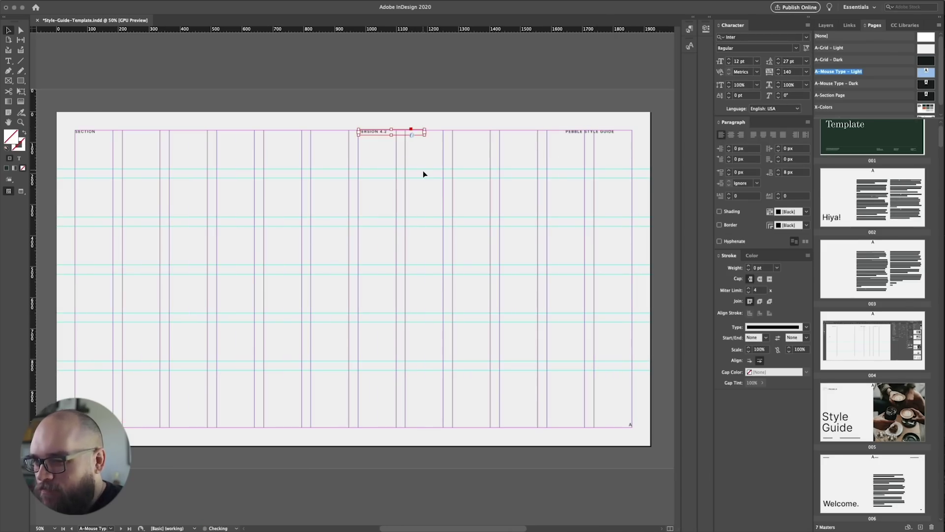
pyautogui.moveTo(370, 131); pyautogui.dragTo(249, 133)
pyautogui.moveTo(591, 132); pyautogui.dragTo(370, 137)
pyautogui.moveTo(248, 133); pyautogui.dragTo(514, 132)
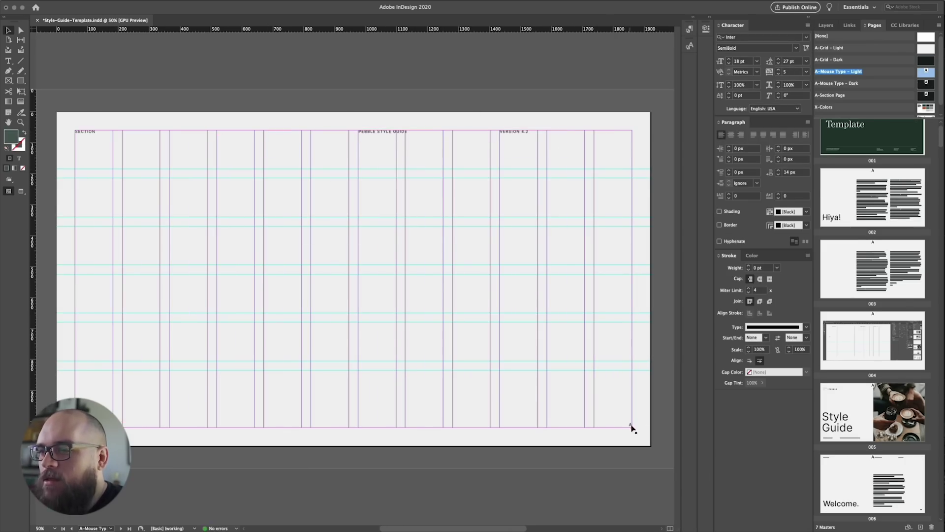
pyautogui.click(626, 132)
pyautogui.press('super+Page_Up')
# Step: Move the What's Inside heading and Updated note left to the margin, nudging them with arrow keys
pyautogui.scroll(-10, 438, 297)
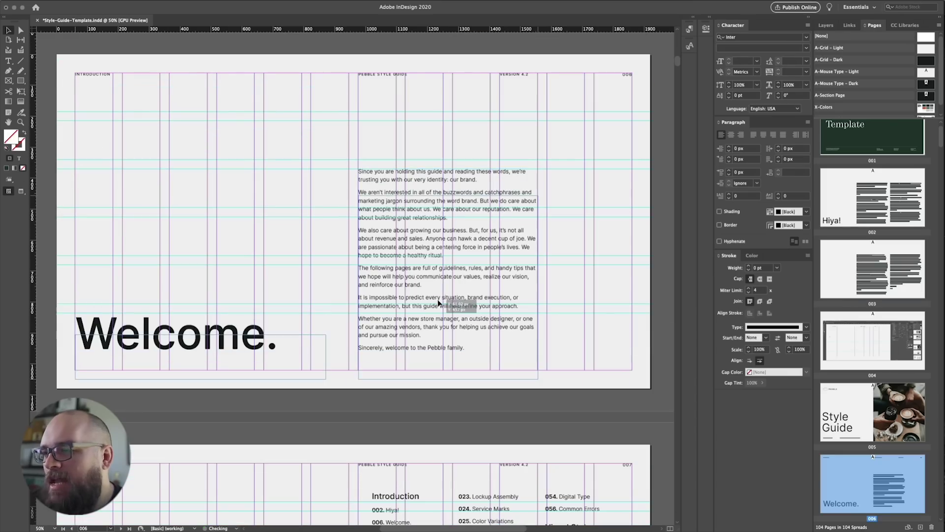
pyautogui.click(438, 298)
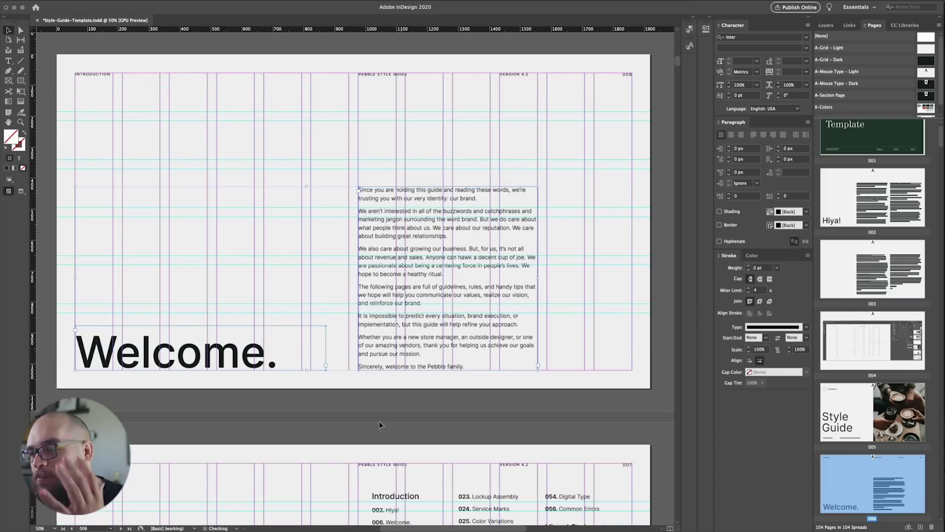
pyautogui.scroll(-7, 380, 420)
pyautogui.click(197, 246)
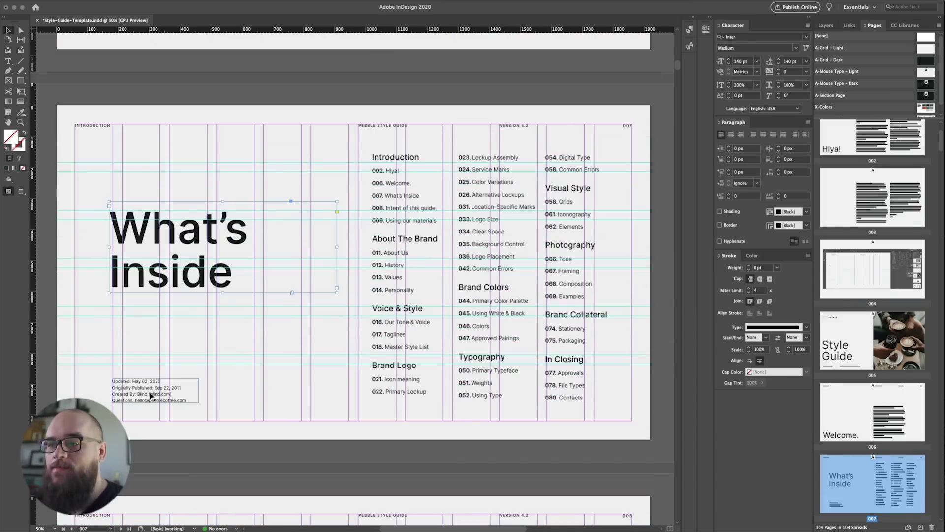
pyautogui.moveTo(179, 242); pyautogui.dragTo(144, 242)
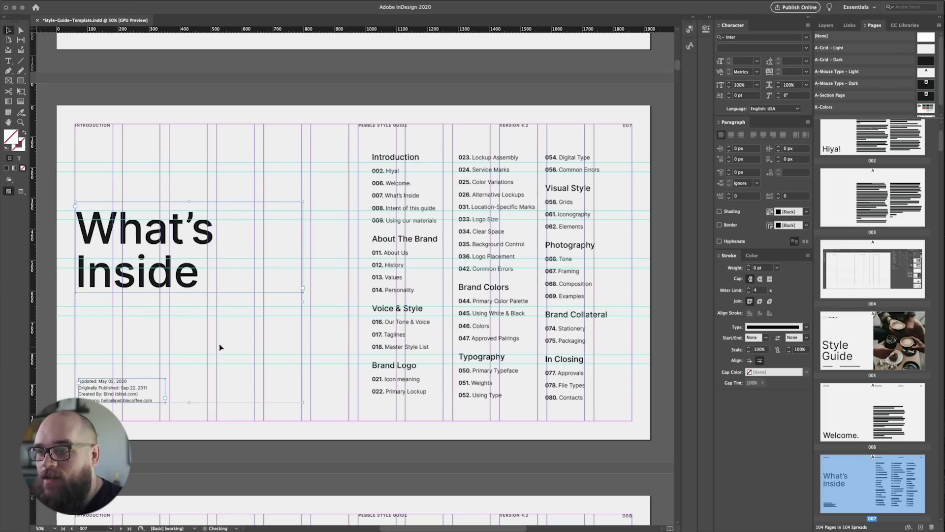
pyautogui.moveTo(136, 389); pyautogui.dragTo(136, 409)
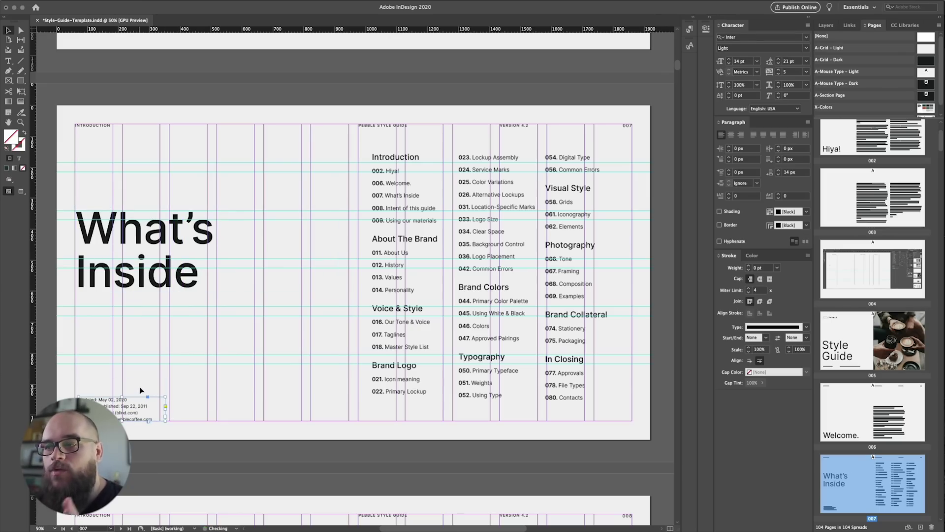
pyautogui.press('Left')
pyautogui.press('Left')
pyautogui.press('Left')
pyautogui.press('Left')
pyautogui.press('Left')
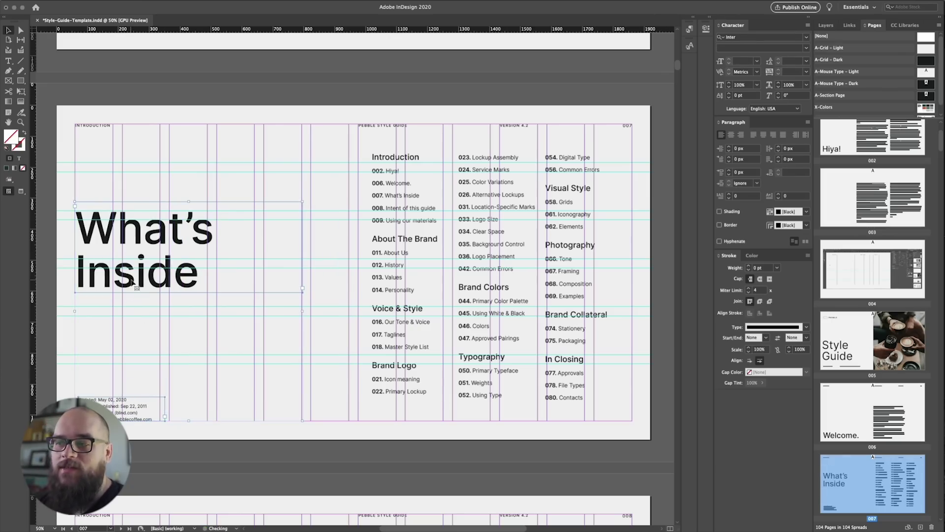
pyautogui.press('Left')
pyautogui.press('Left')
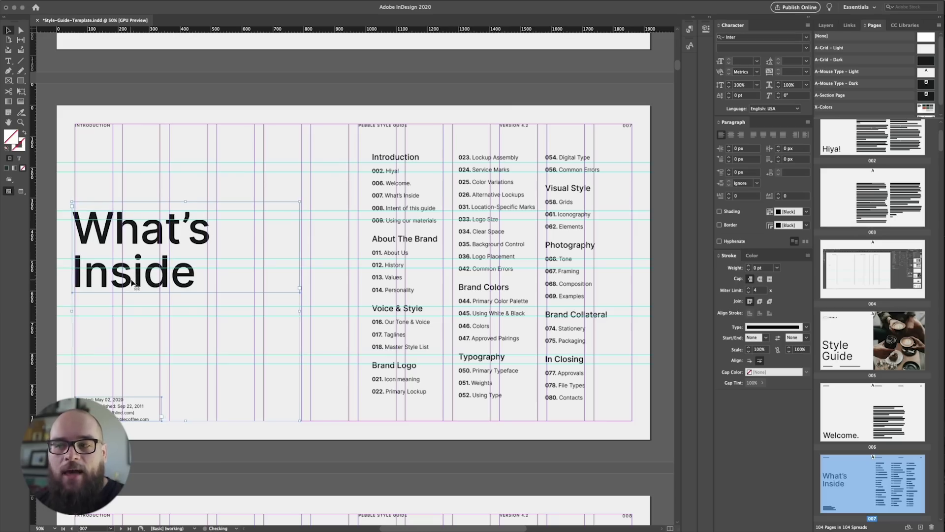
# Step: Shift the first table-of-contents column down and left
pyautogui.click(448, 189)
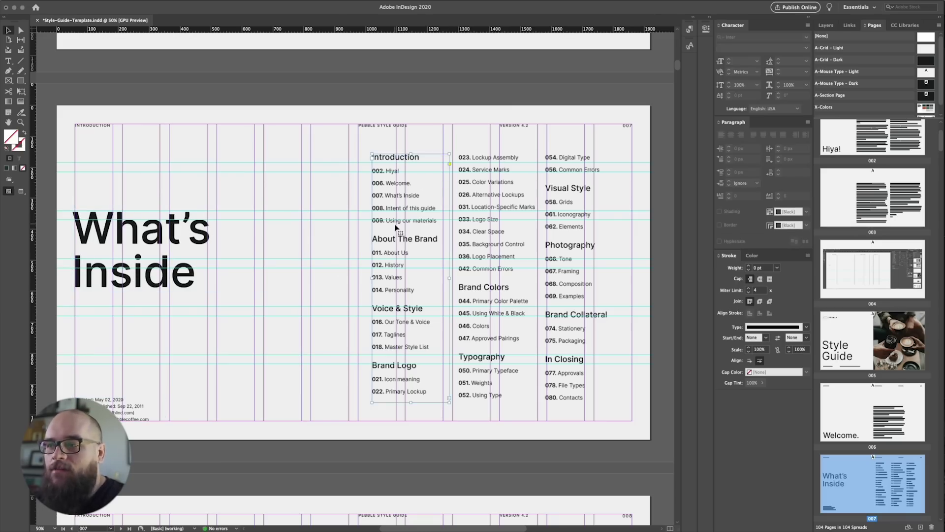
pyautogui.moveTo(396, 236); pyautogui.dragTo(384, 250)
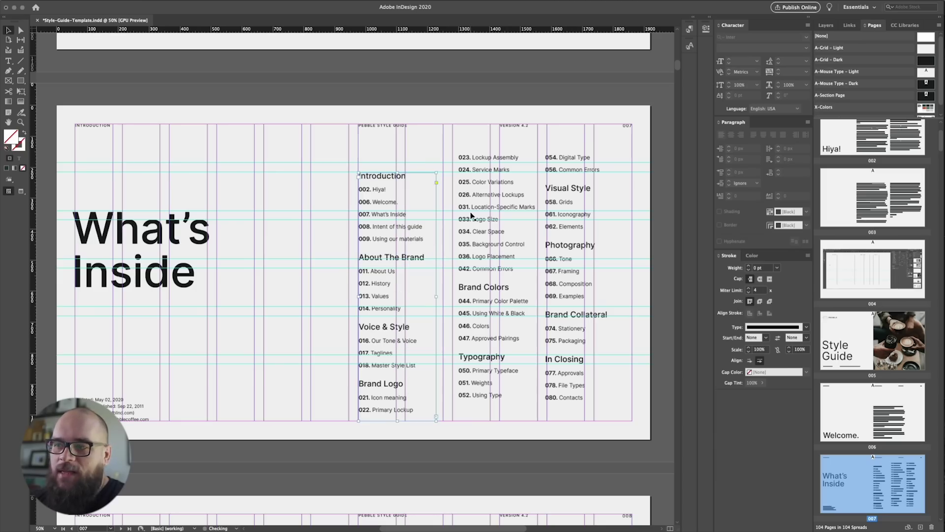
pyautogui.moveTo(497, 203); pyautogui.dragTo(491, 222)
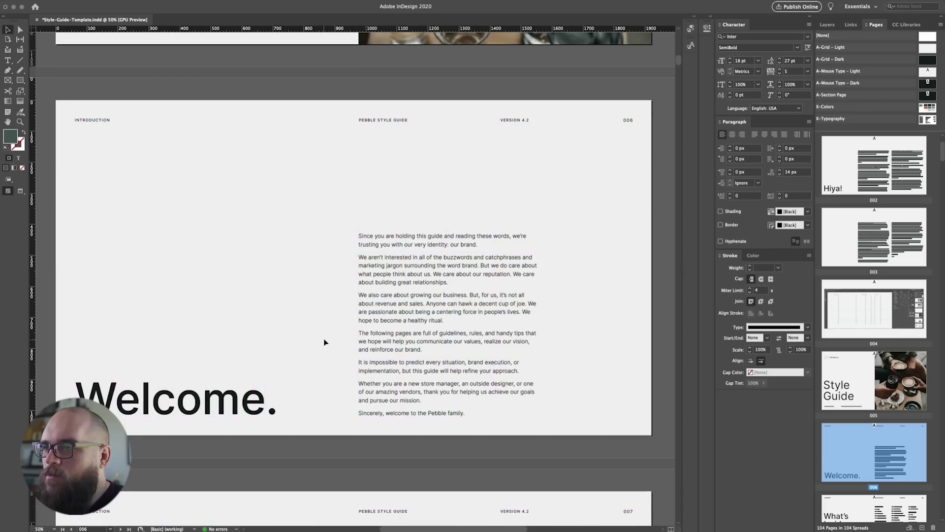
# Step: Scroll through pages 008–016 to review the layouts
pyautogui.scroll(-15, 324, 342)
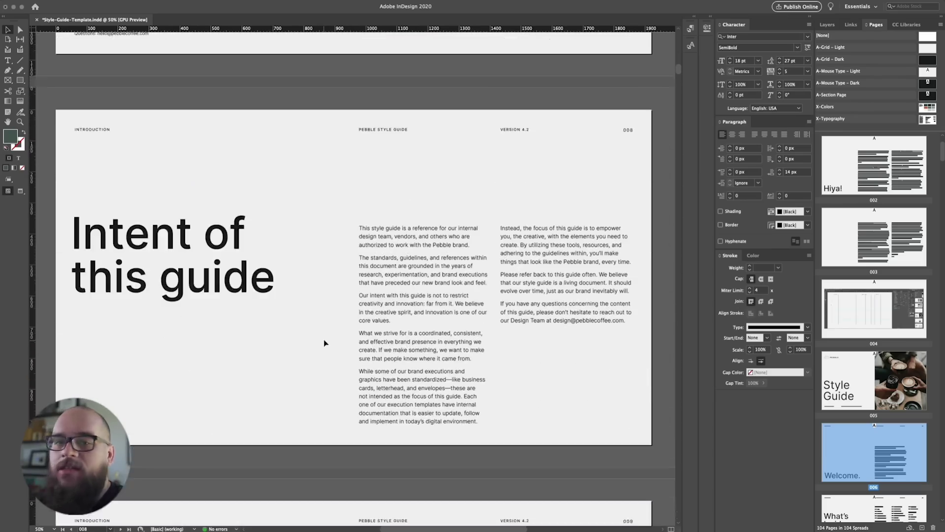
pyautogui.scroll(-15, 324, 341)
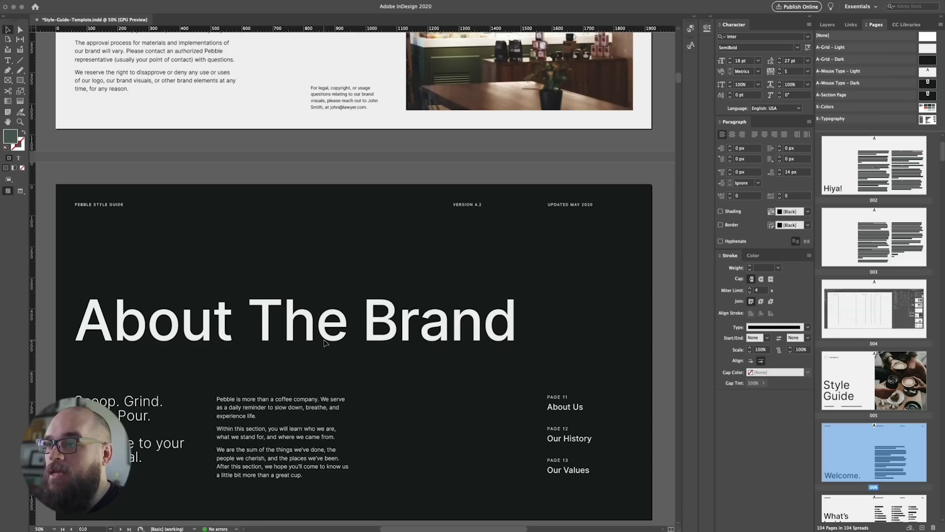
pyautogui.scroll(-15, 324, 342)
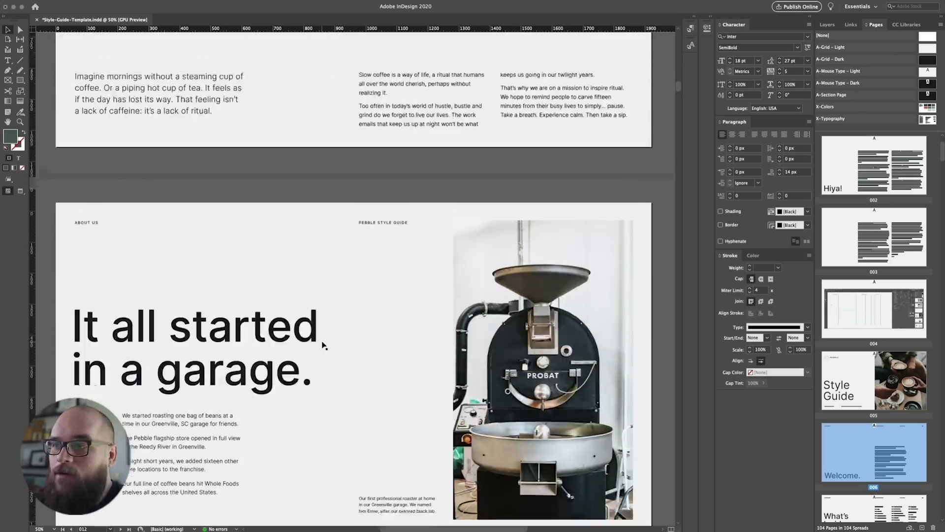
pyautogui.scroll(-15, 324, 341)
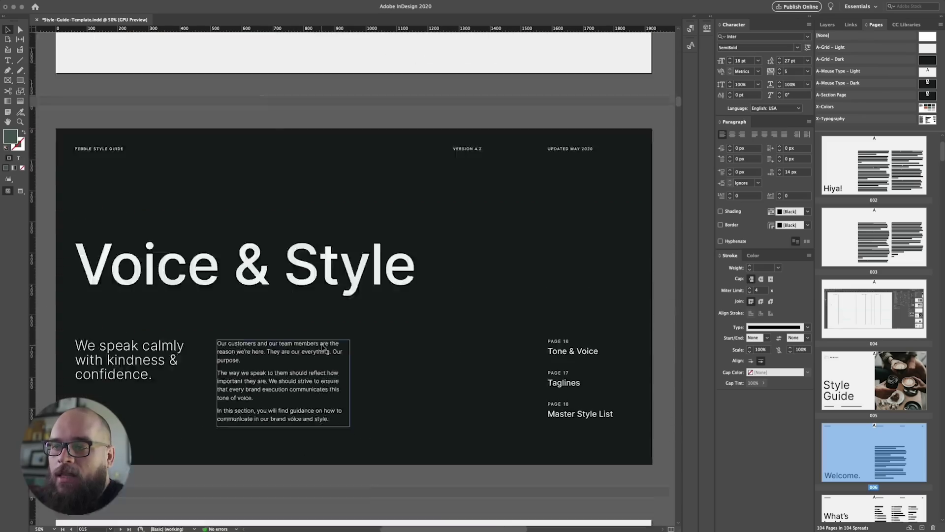
pyautogui.scroll(-10, 322, 346)
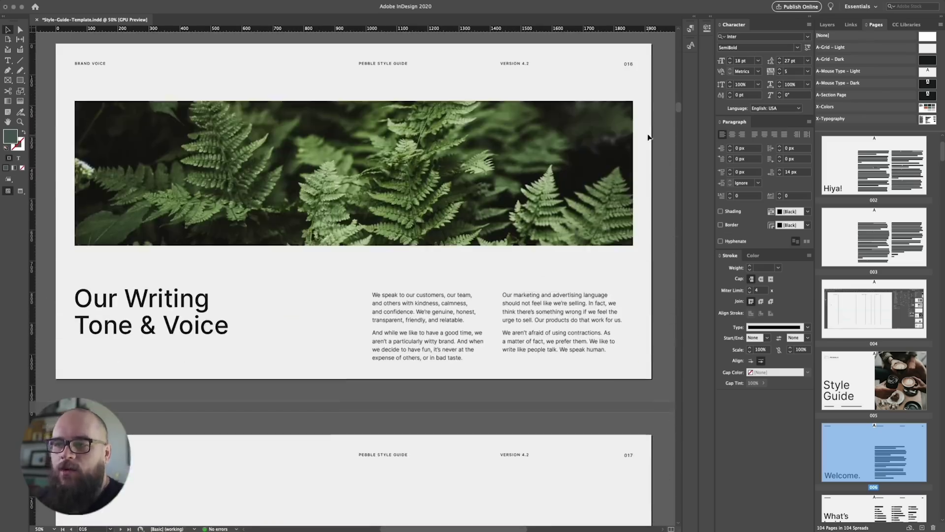
pyautogui.moveTo(680, 108); pyautogui.dragTo(675, 71)
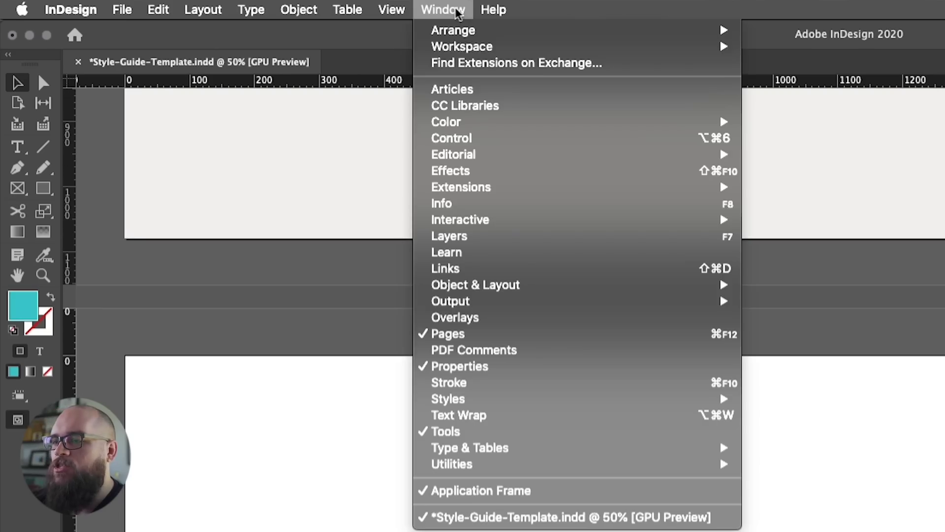
# Step: Show the paragraph and character style lists, edit space before/after, and open the X-Typography master
pyautogui.moveTo(646, 397)
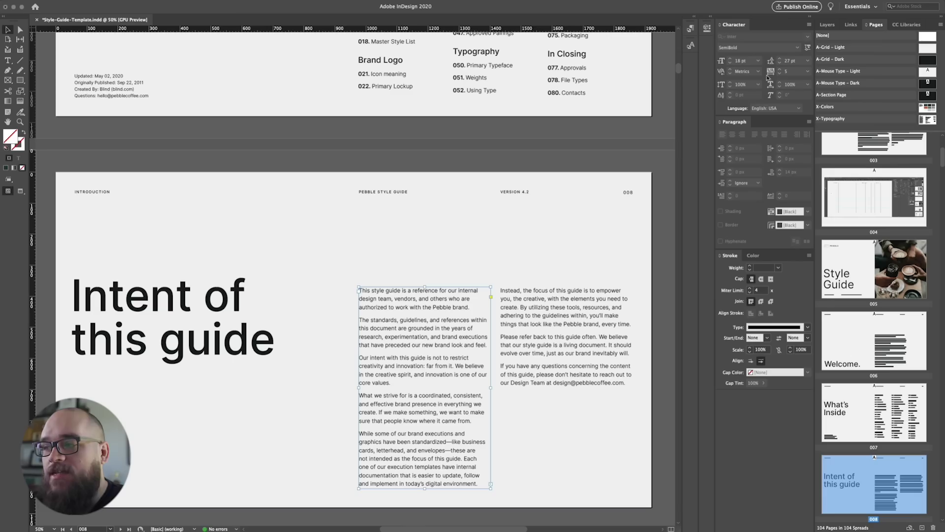
pyautogui.click(695, 17)
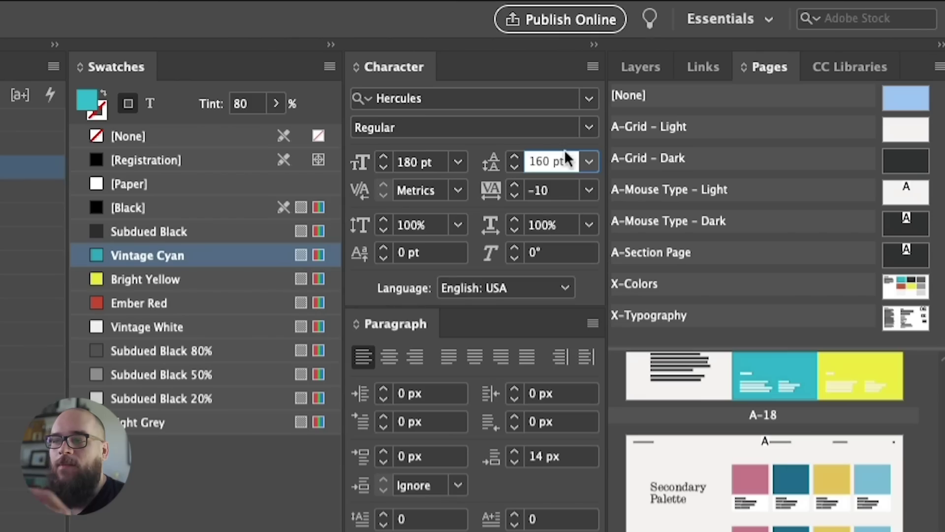
pyautogui.click(437, 455)
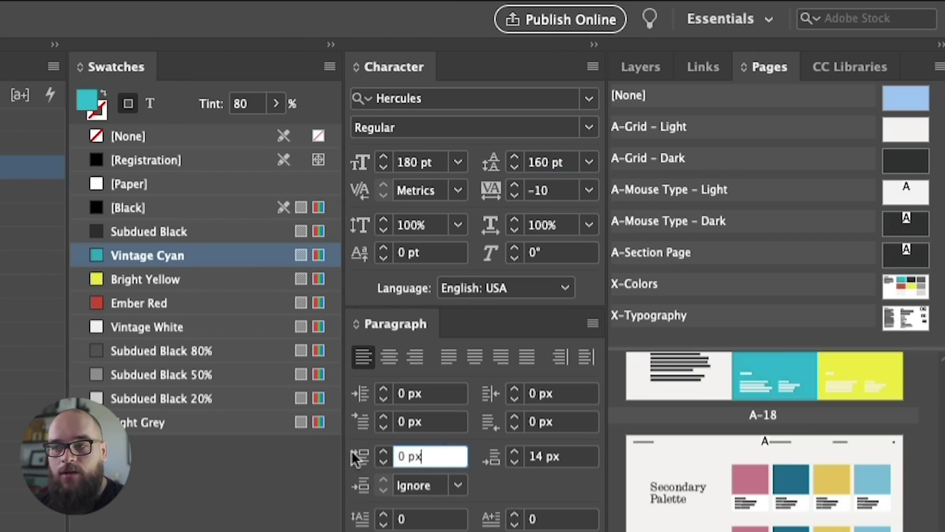
pyautogui.click(597, 458)
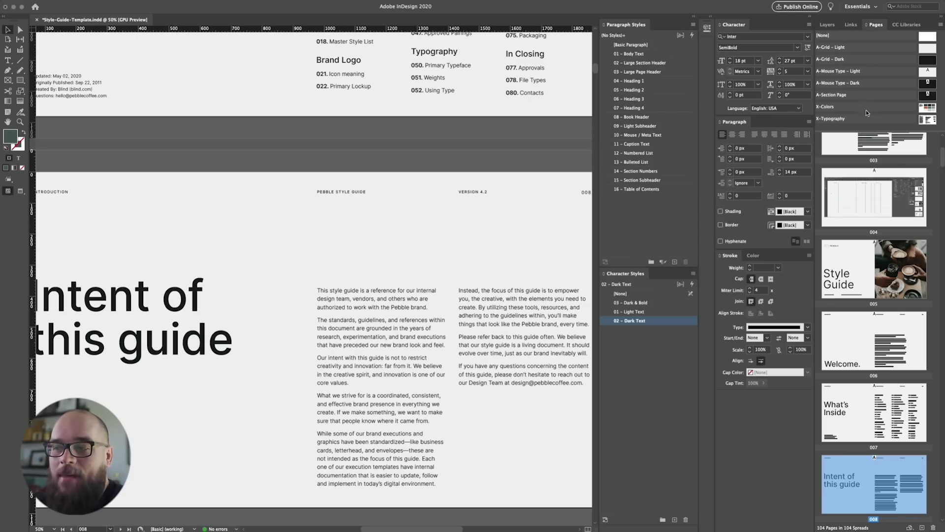
pyautogui.doubleClick(928, 121)
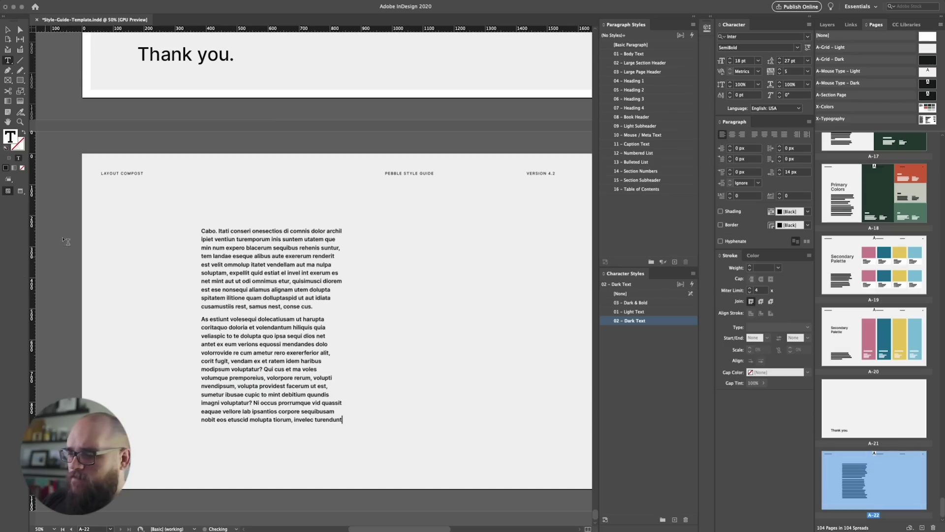
# Step: Duplicate the sample text frame and try Body Text, Caption Text, Bulleted List and Heading 3 styles
pyautogui.press('Escape')
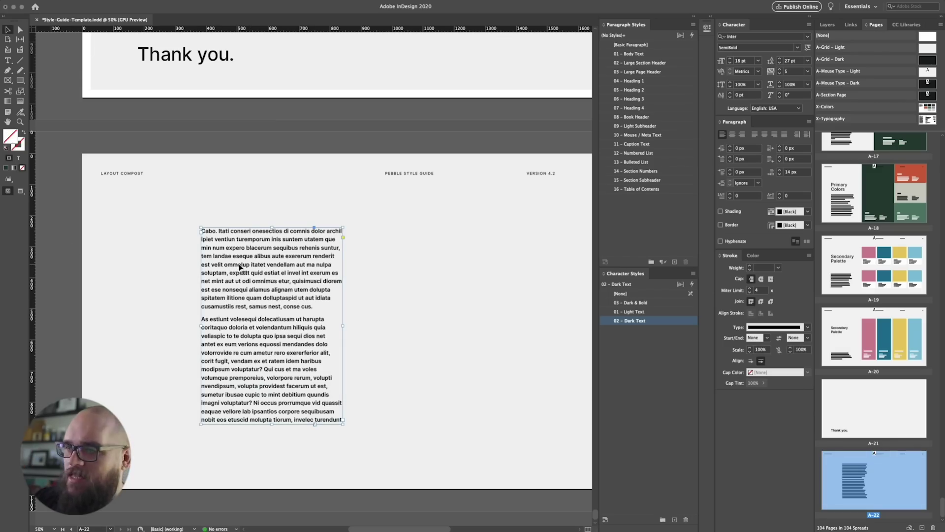
pyautogui.moveTo(239, 268); pyautogui.dragTo(431, 267)
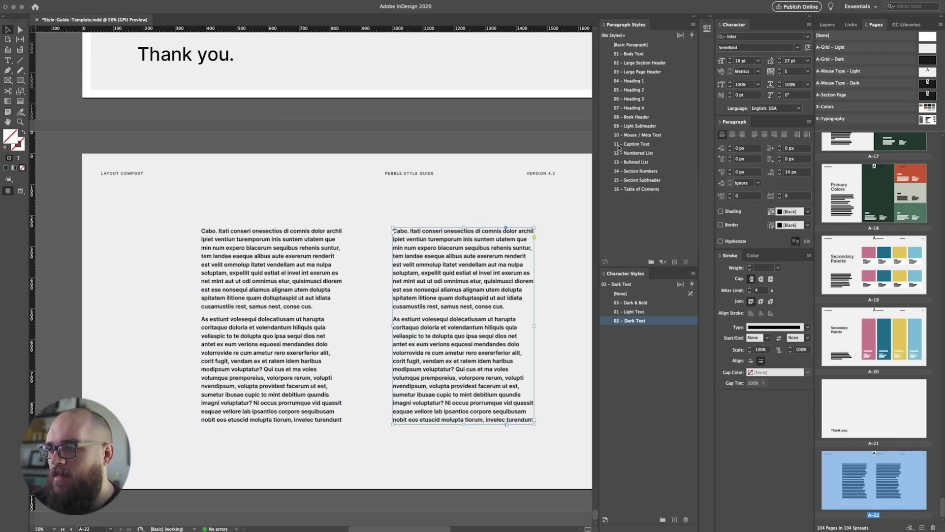
pyautogui.click(638, 55)
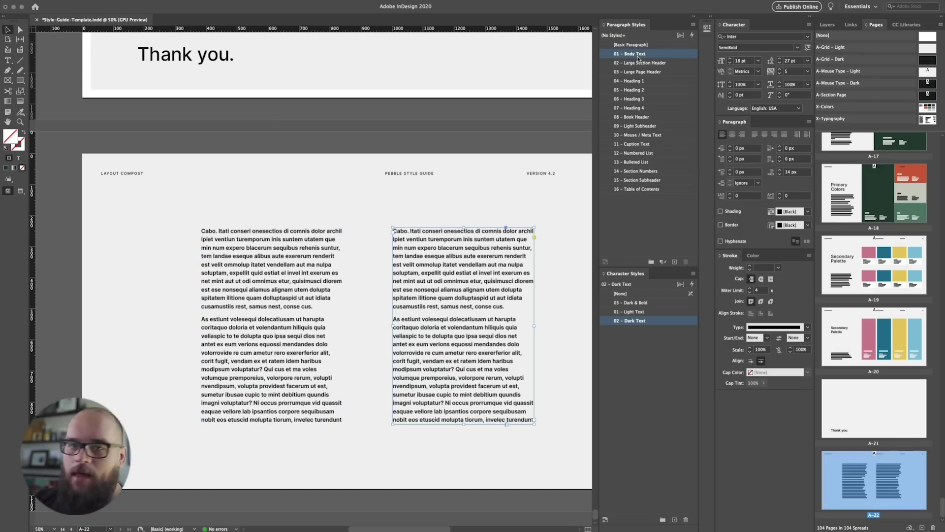
pyautogui.click(313, 331)
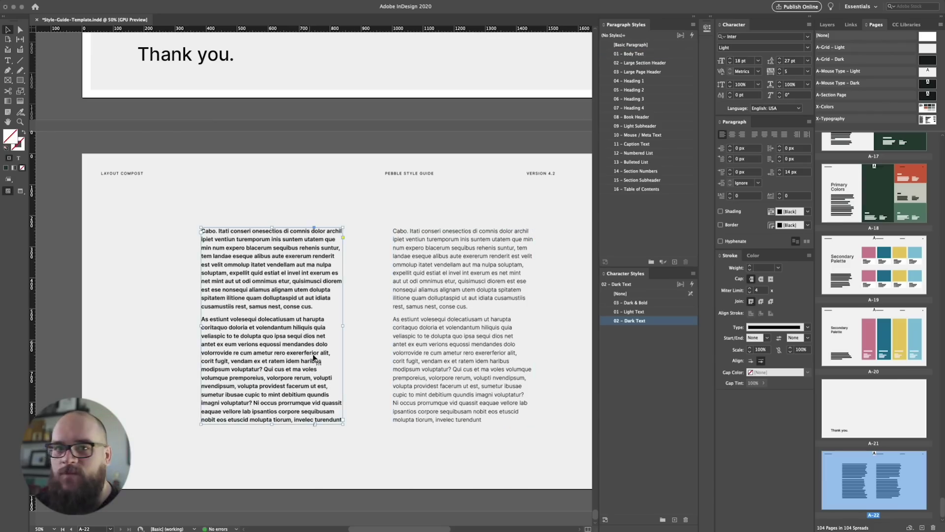
pyautogui.click(640, 145)
pyautogui.click(504, 208)
pyautogui.click(268, 271)
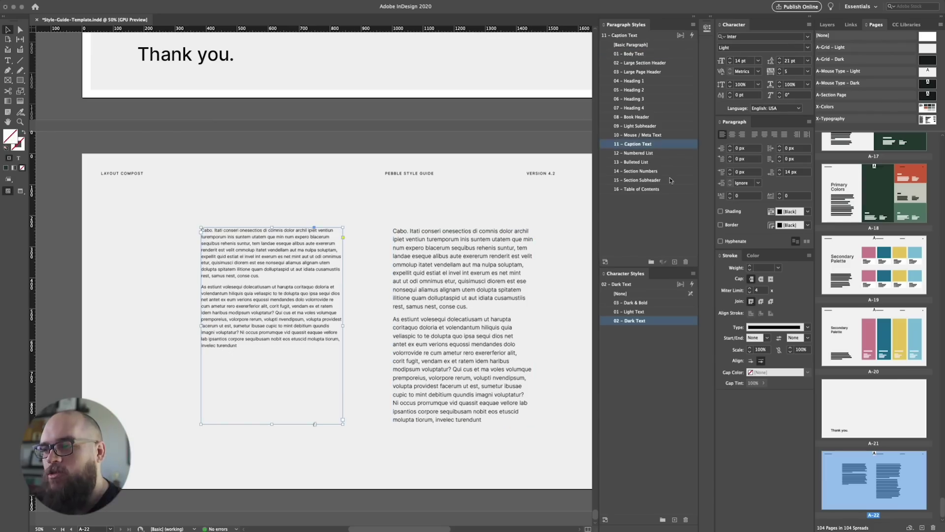
pyautogui.click(661, 163)
pyautogui.click(660, 172)
pyautogui.click(655, 153)
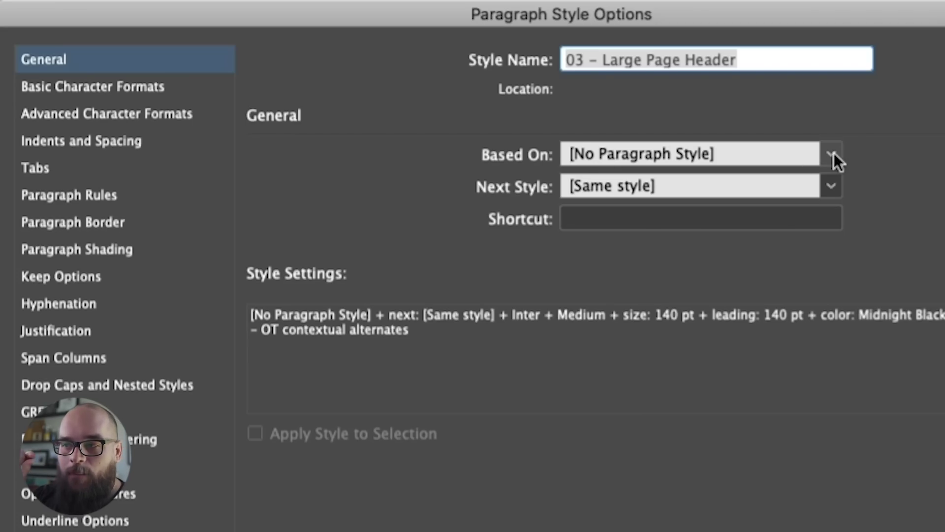
# Step: Base 03 - Large Page Header on 01 - Body Text, then scroll to the Welcome page
pyautogui.click(834, 153)
pyautogui.click(771, 238)
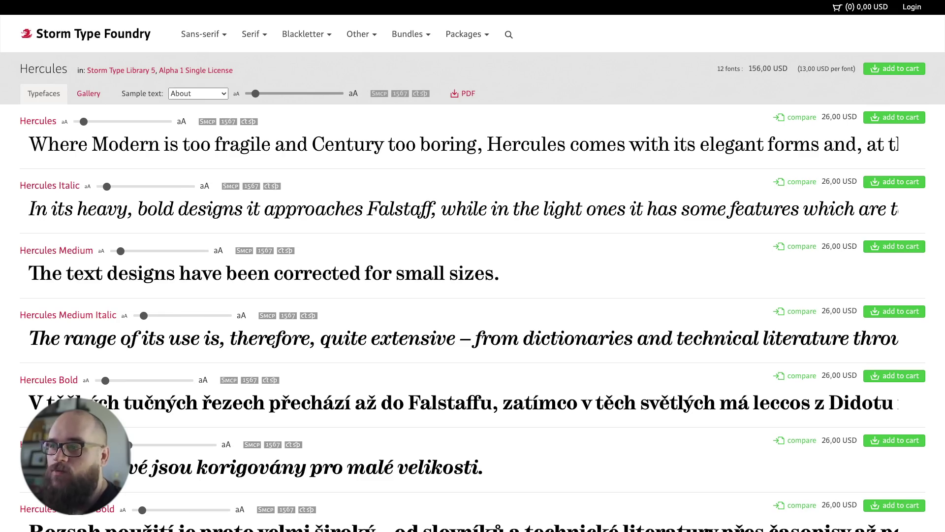
pyautogui.scroll(-8, 472, 266)
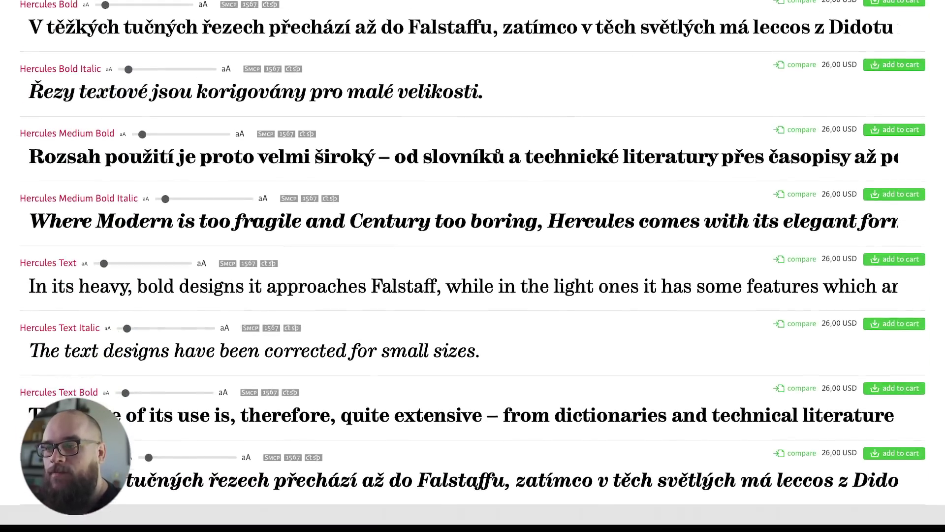
pyautogui.scroll(-4, 472, 265)
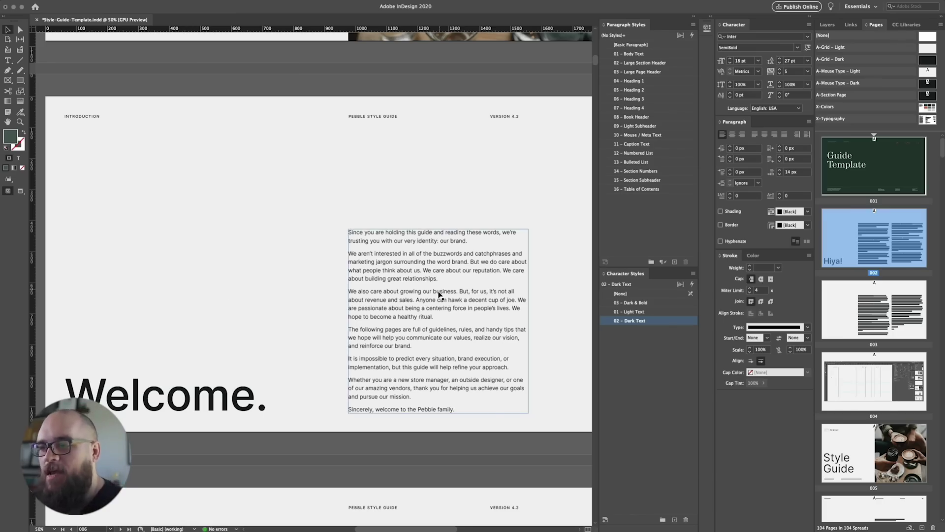
# Step: Change the Welcome letter copy's font from Inter to Hercules Regular by typing 'hercul'
pyautogui.click(440, 295)
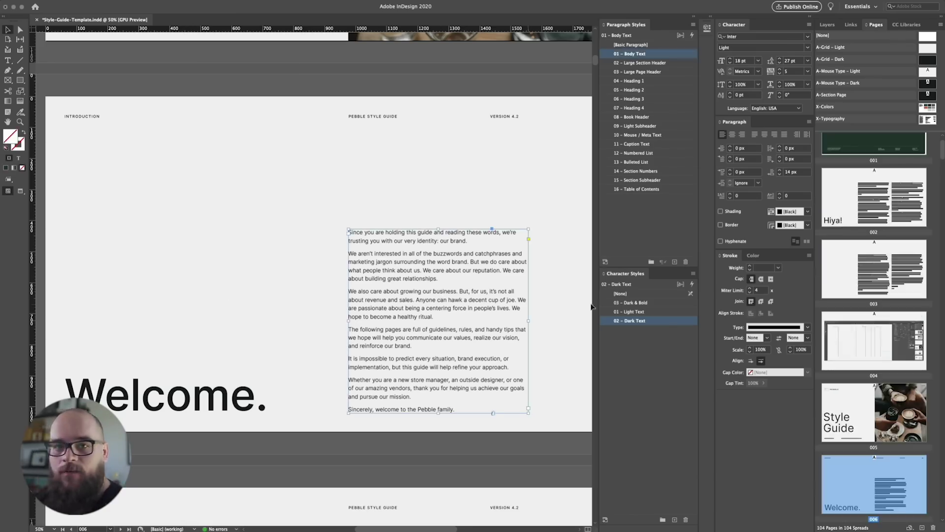
pyautogui.click(749, 41)
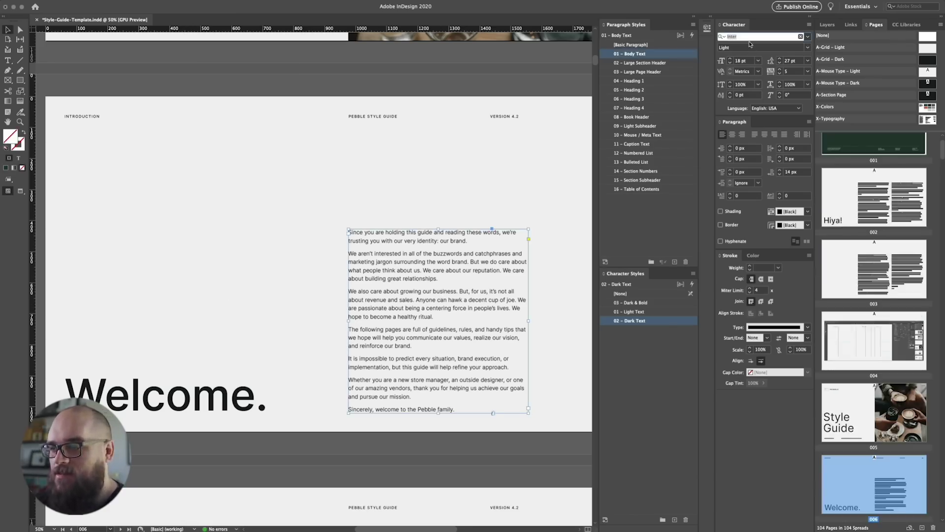
pyautogui.write('hercul')
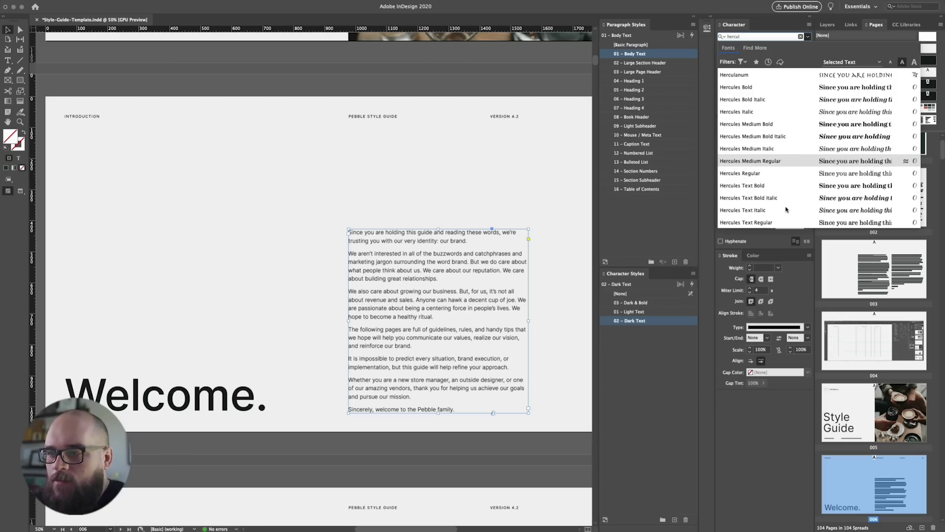
pyautogui.press('Return')
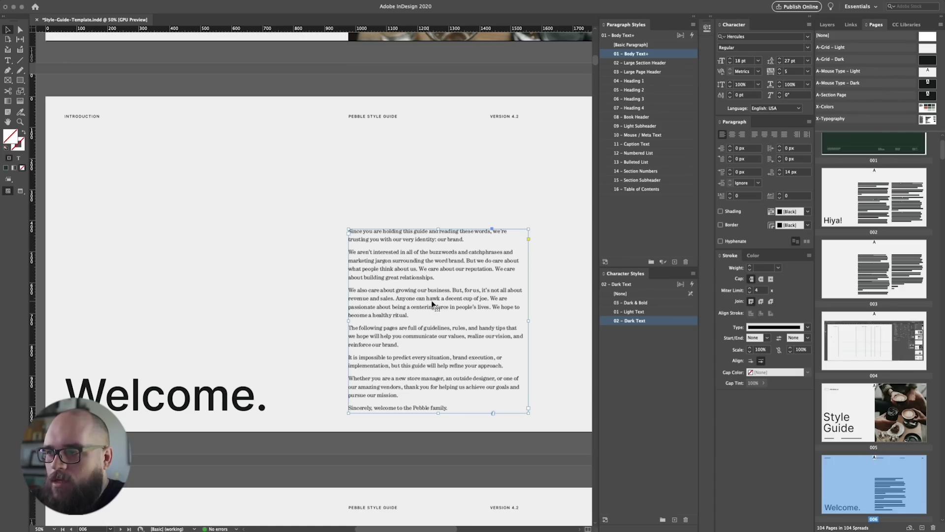
pyautogui.click(284, 270)
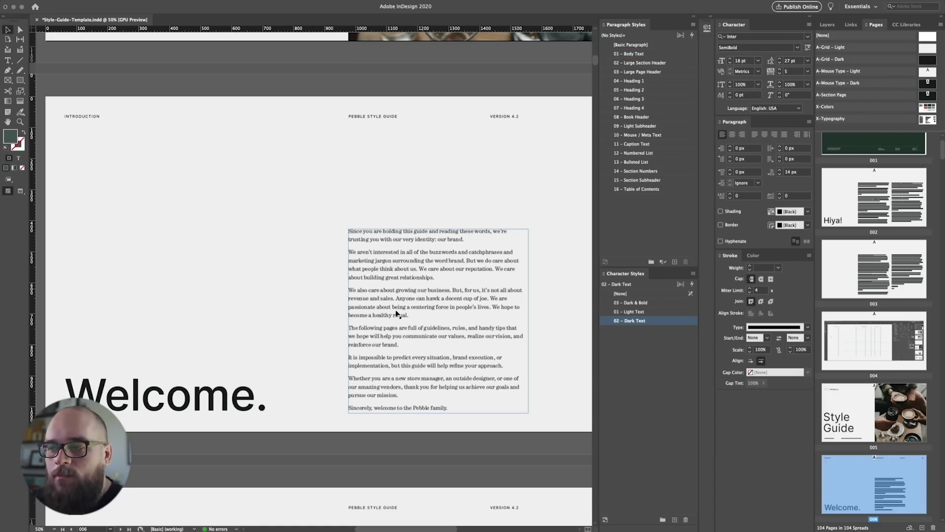
# Step: Scroll the page and reselect the Welcome body text frame to check it
pyautogui.scroll(-5, 396, 314)
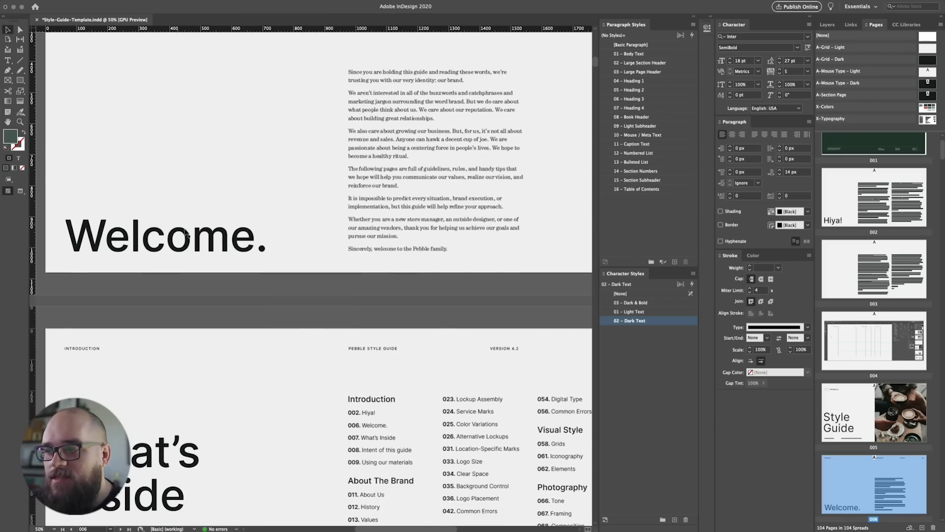
pyautogui.scroll(-15, 401, 283)
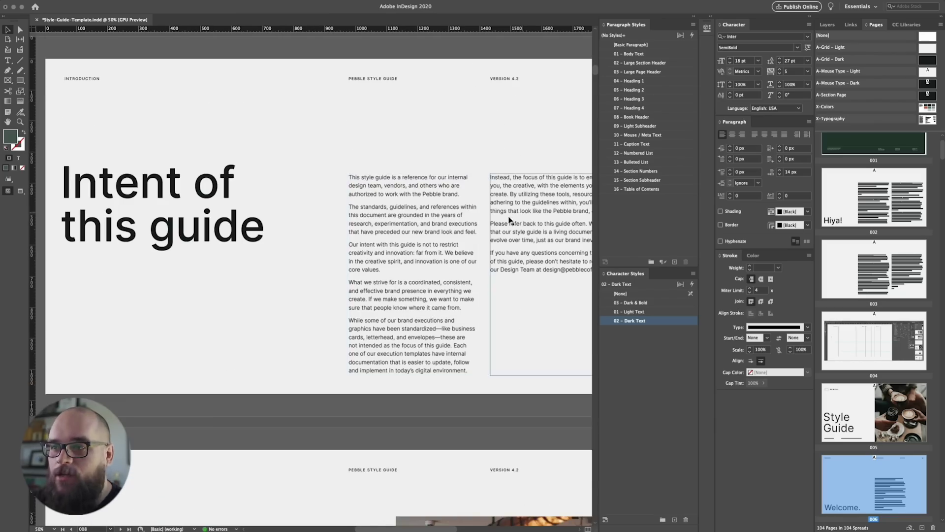
pyautogui.scroll(15, 337, 239)
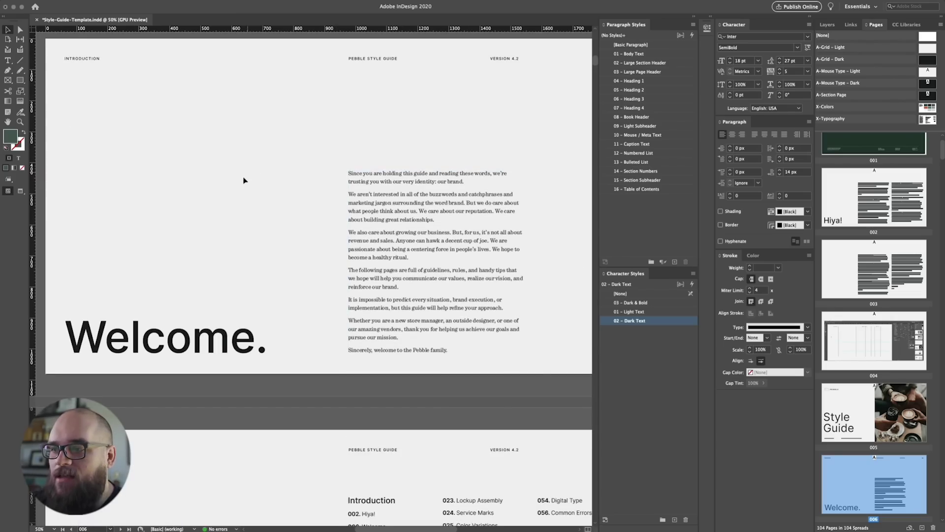
pyautogui.click(356, 221)
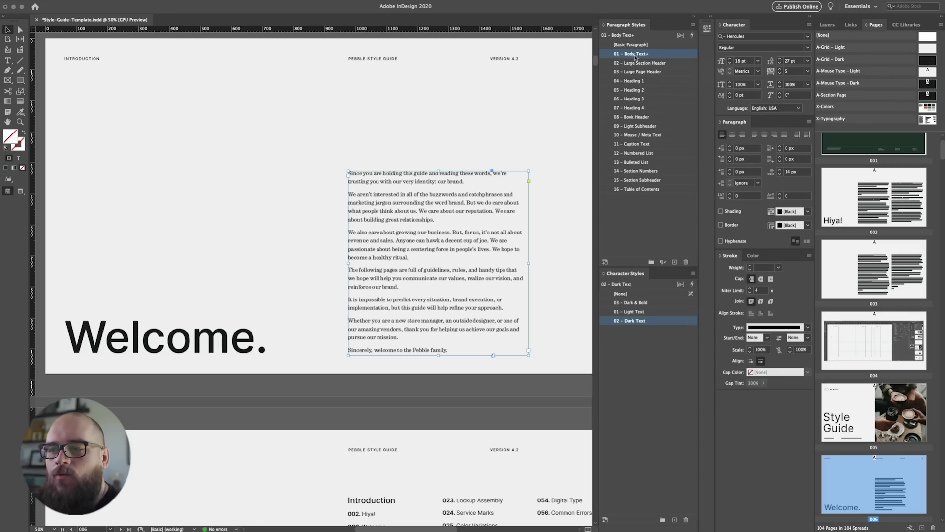
# Step: Redefine 01 - Body Text from the Hercules Welcome text and scroll through the updated pages
pyautogui.rightClick(635, 55)
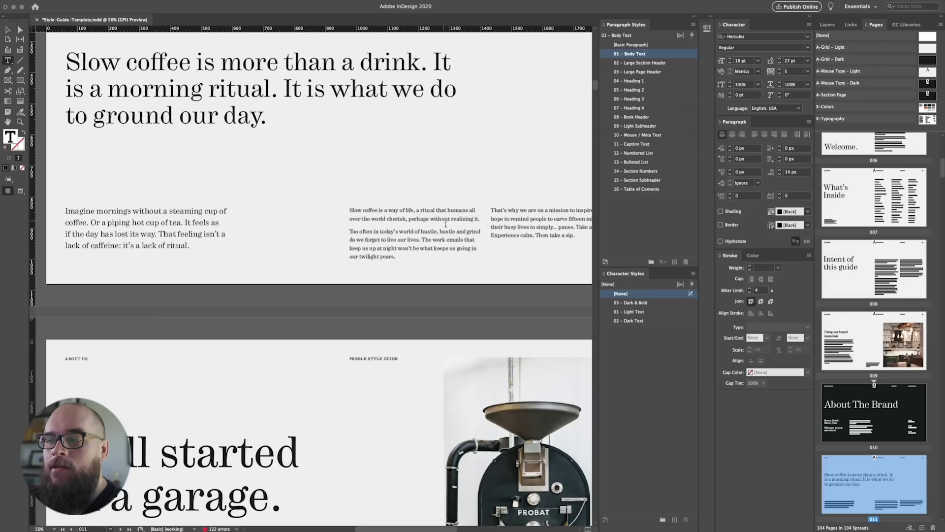
pyautogui.click(395, 204)
pyautogui.scroll(-10, 222, 218)
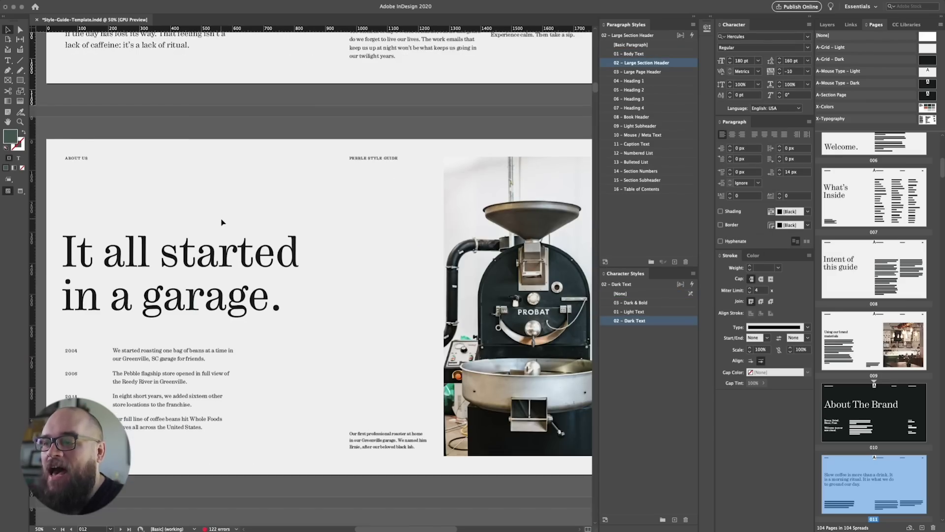
pyautogui.scroll(-5, 222, 223)
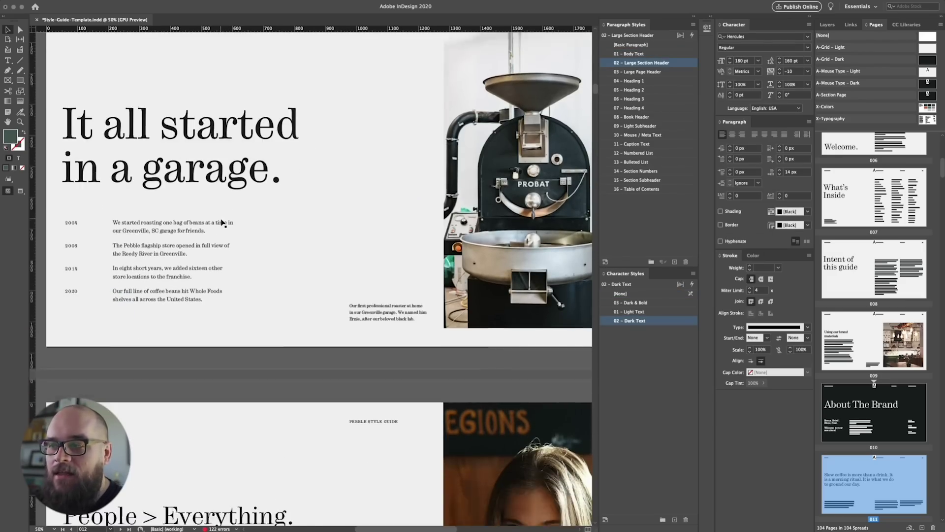
pyautogui.scroll(-3, 221, 223)
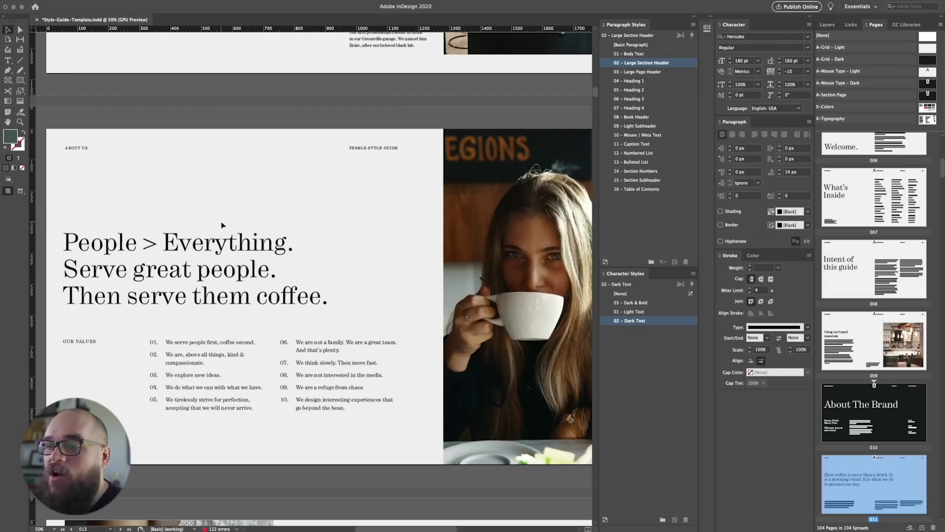
pyautogui.scroll(-20, 221, 225)
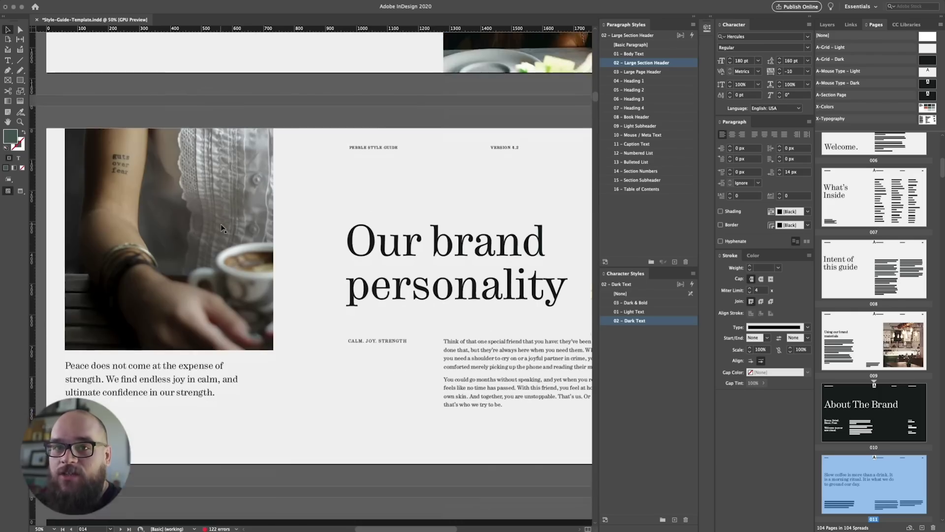
pyautogui.scroll(-4, 221, 228)
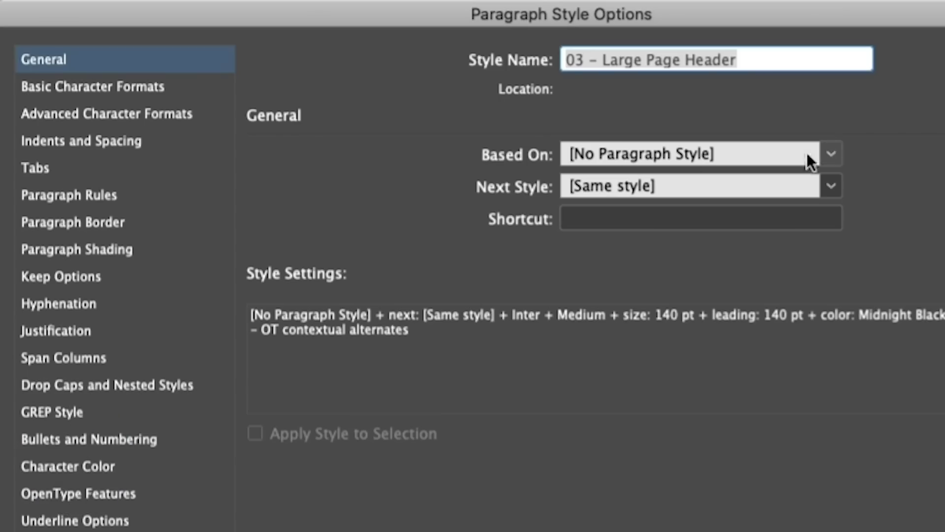
# Step: Base 03 - Large Page Header on 01 - Body Text, then edit the 06 - Heading 3 style
pyautogui.click(831, 154)
pyautogui.click(773, 232)
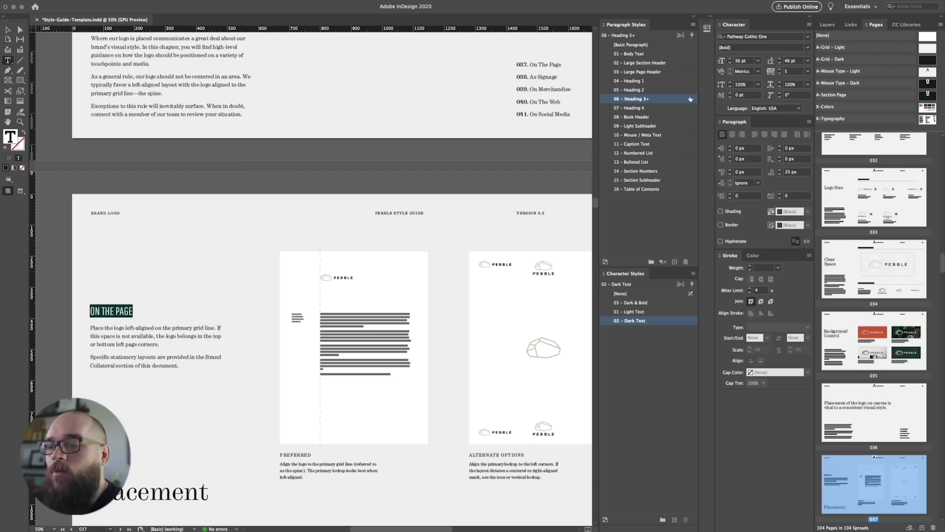
pyautogui.rightClick(656, 100)
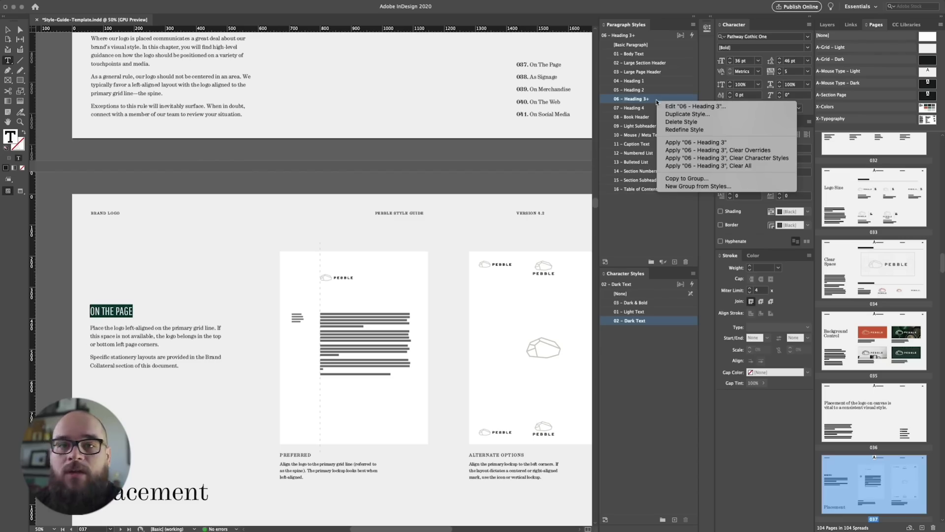
pyautogui.click(689, 106)
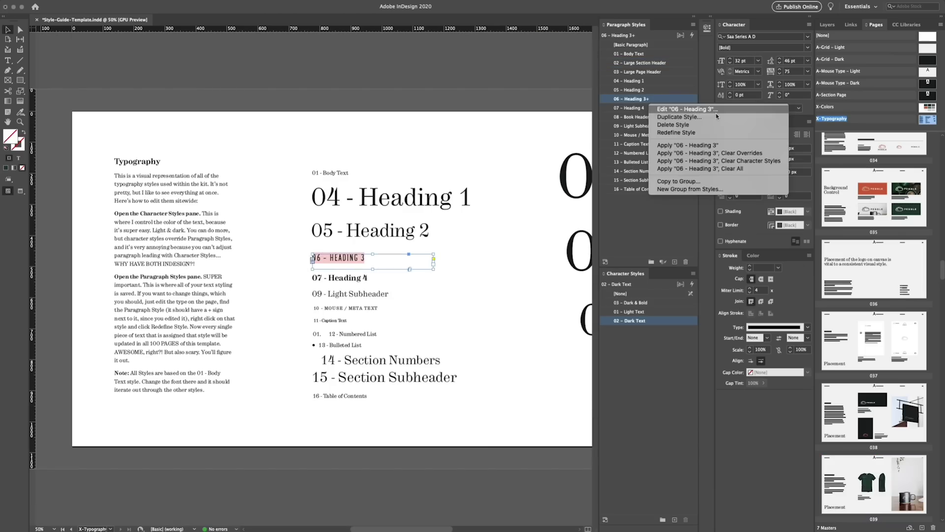
# Step: Update 06 - Heading 3, set the Heading 4 sample to Saa Series E D, and redefine it
pyautogui.click(725, 168)
pyautogui.click(371, 220)
pyautogui.click(763, 38)
pyautogui.write('SAA')
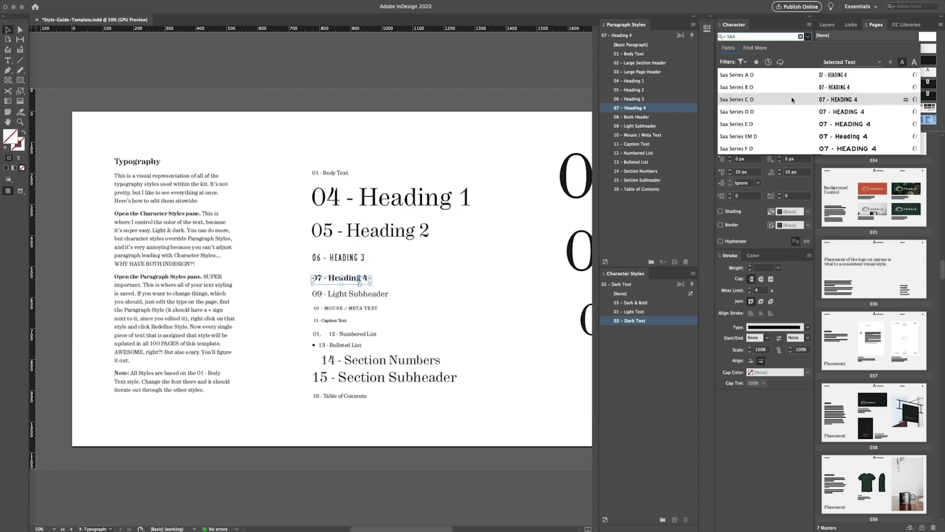
pyautogui.click(797, 123)
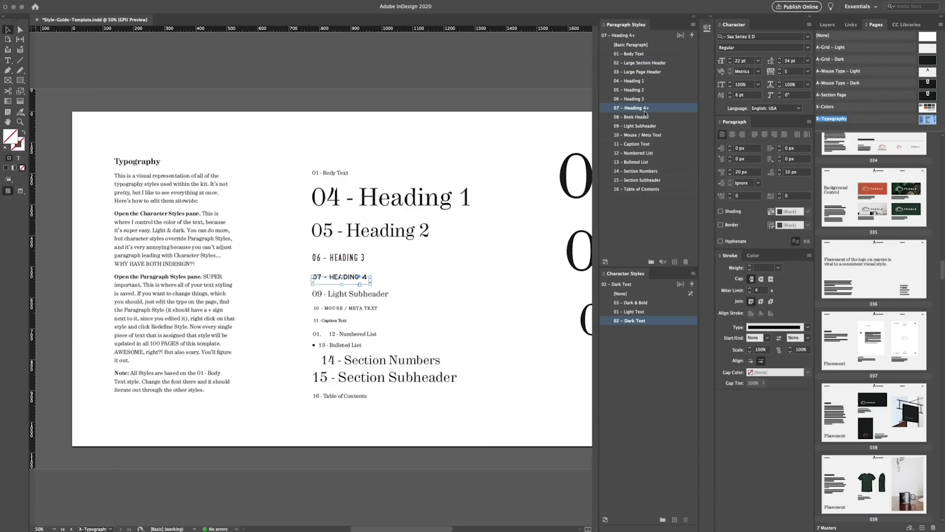
pyautogui.rightClick(645, 113)
pyautogui.click(670, 170)
pyautogui.click(347, 308)
# Step: Set the Caption Text sample line in Hercules Text and zoom in to inspect the samples
pyautogui.click(808, 37)
pyautogui.click(730, 64)
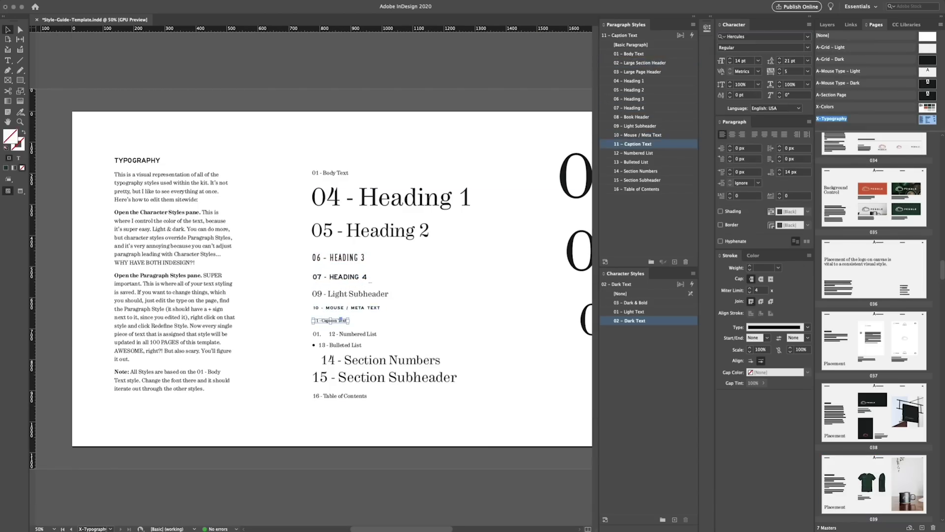
pyautogui.click(776, 186)
pyautogui.hotkey('ctrl', '=')
pyautogui.hotkey('ctrl', '=')
pyautogui.hotkey('ctrl', '=')
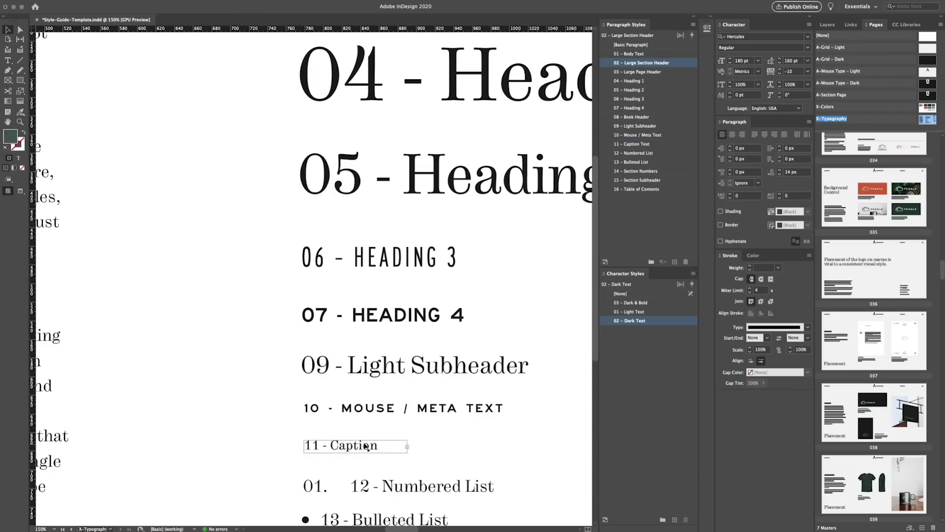
pyautogui.scroll(-5, 578, 396)
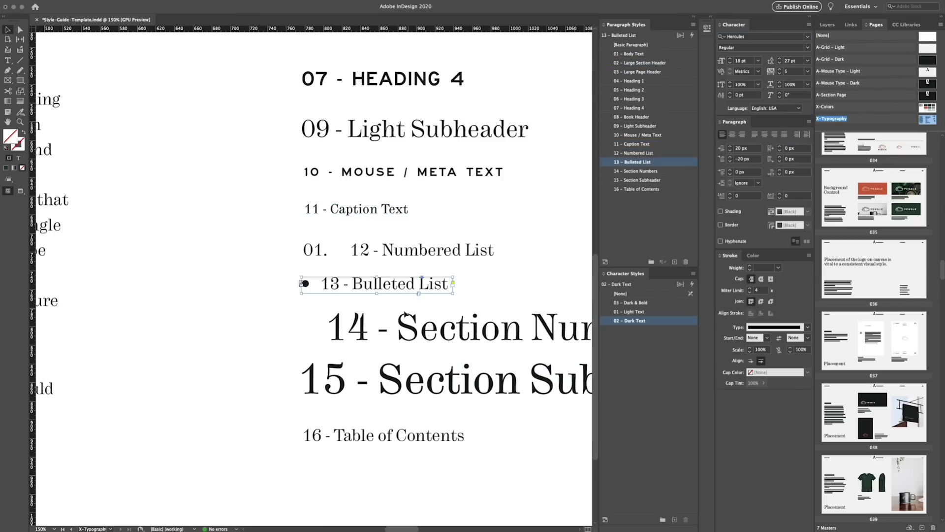
pyautogui.hotkey('ctrl', '-')
pyautogui.hotkey('ctrl', '-')
pyautogui.hotkey('ctrl', '-')
pyautogui.hotkey('ctrl', '=')
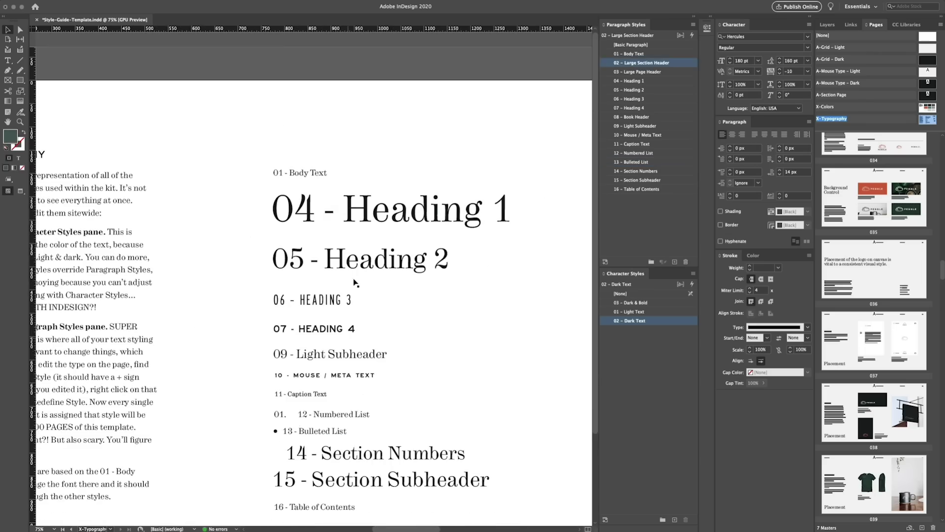
# Step: Redefine 07 - Heading 4 and the next sample's paragraph style from their edited text
pyautogui.click(315, 329)
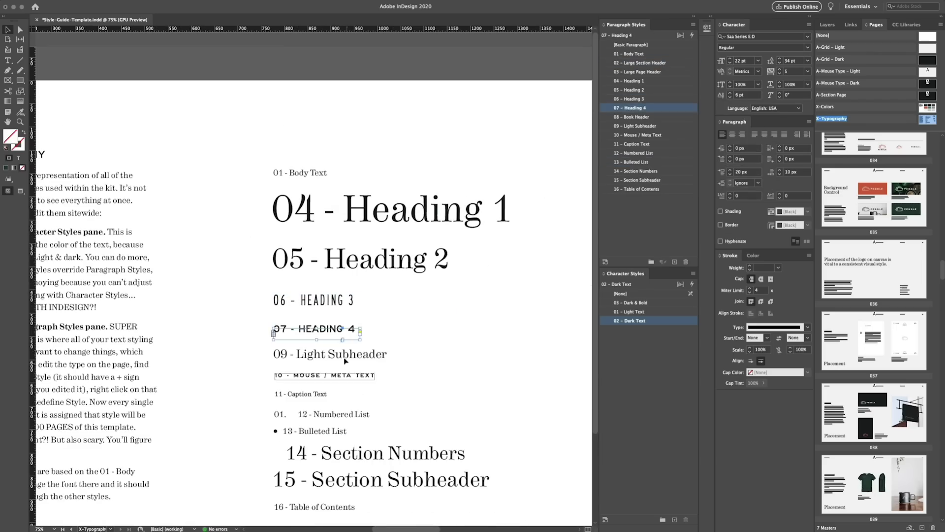
pyautogui.rightClick(647, 134)
pyautogui.click(674, 170)
pyautogui.click(300, 394)
pyautogui.rightClick(632, 144)
pyautogui.click(659, 179)
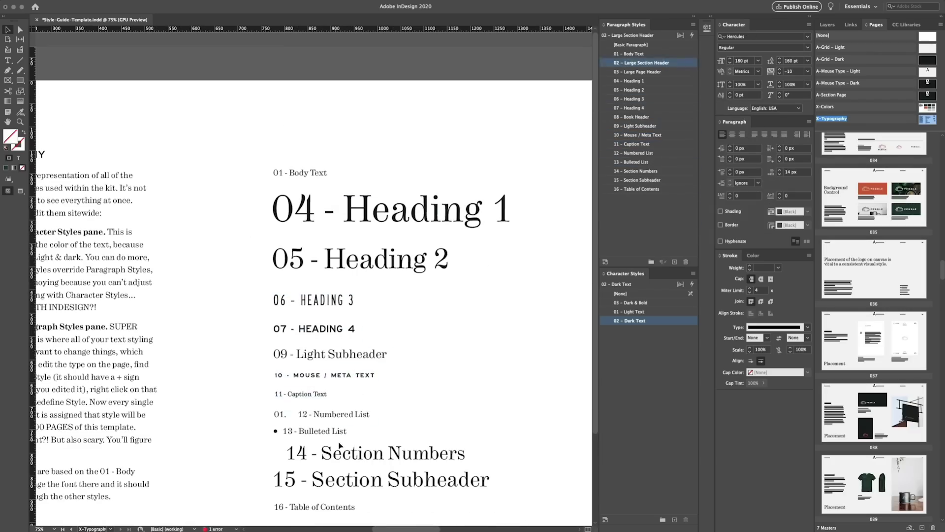
pyautogui.click(274, 489)
# Step: Jump to page 036 and scroll down through the restyled pages
pyautogui.scroll(-2, 274, 489)
pyautogui.doubleClick(874, 269)
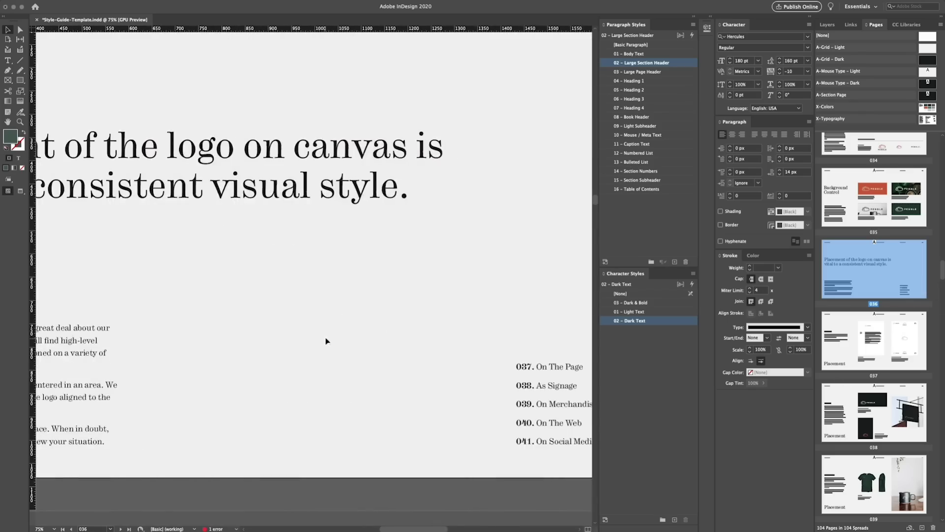
pyautogui.scroll(-20, 187, 305)
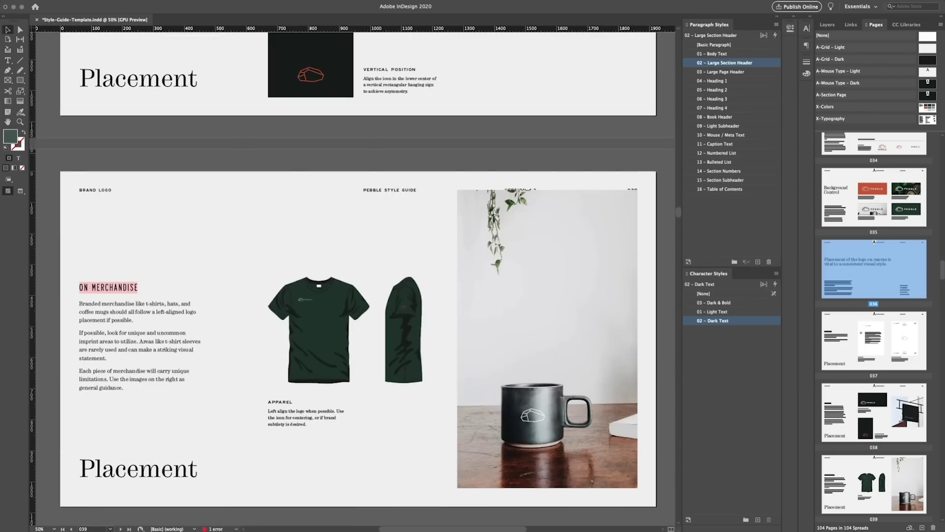
# Step: Go to the preflight error frame on page 064 and redefine Caption Text from its sources text
pyautogui.doubleClick(216, 528)
pyautogui.doubleClick(263, 181)
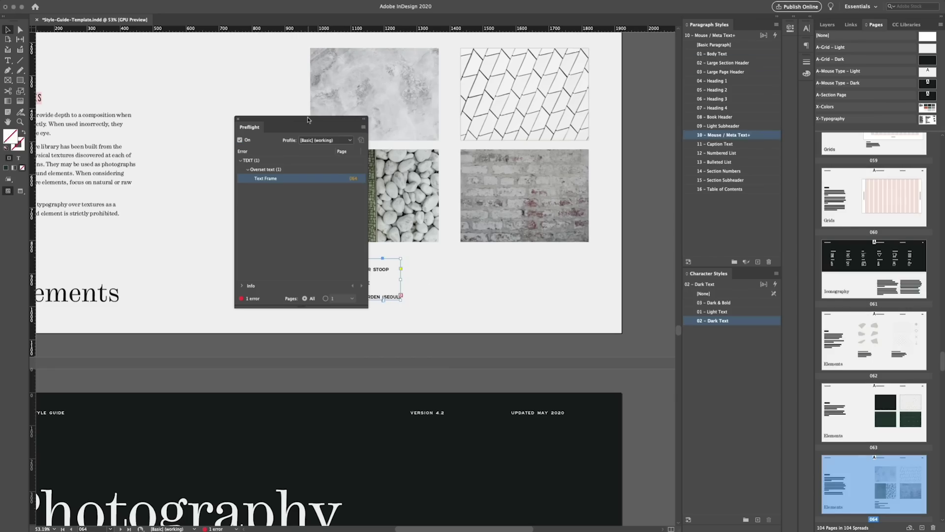
pyautogui.moveTo(266, 123); pyautogui.dragTo(135, 104)
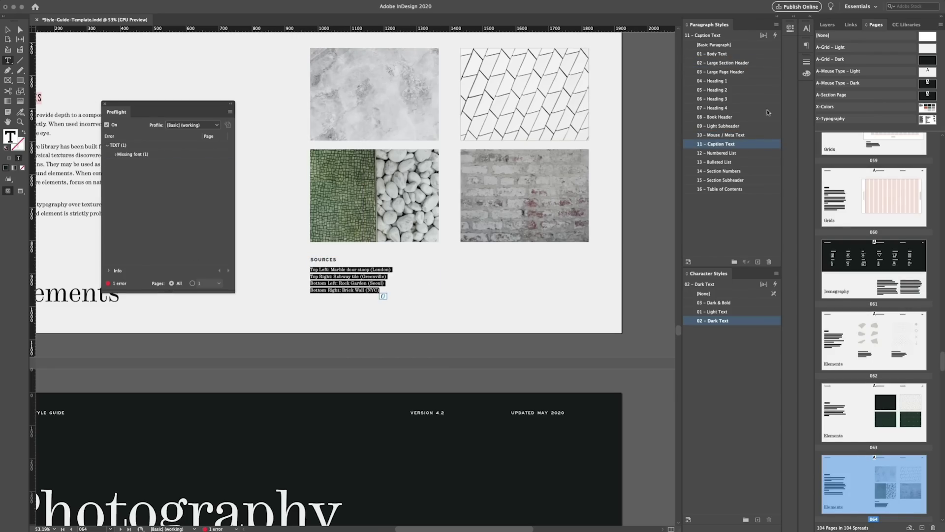
pyautogui.click(810, 16)
pyautogui.rightClick(657, 144)
pyautogui.click(159, 156)
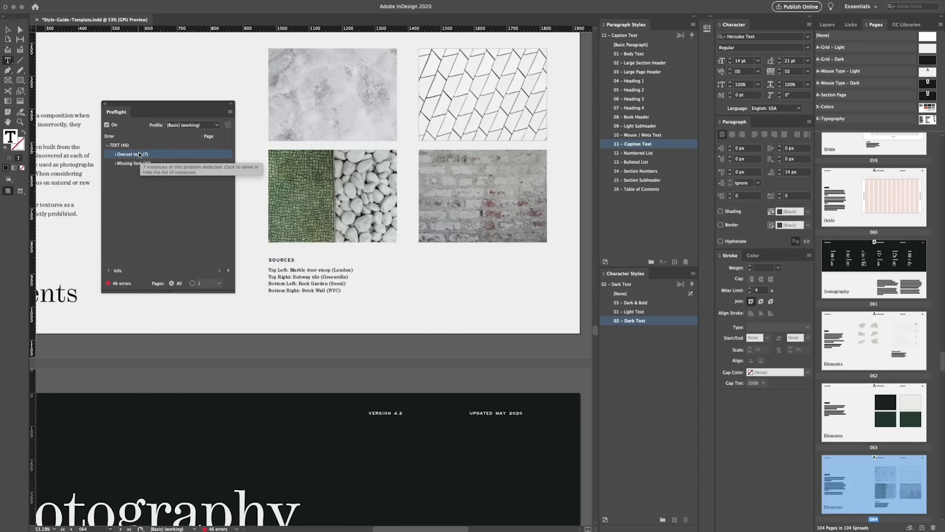
# Step: Jump to the overset text frame on page A-12, then scroll through the brand logo pages
pyautogui.doubleClick(222, 166)
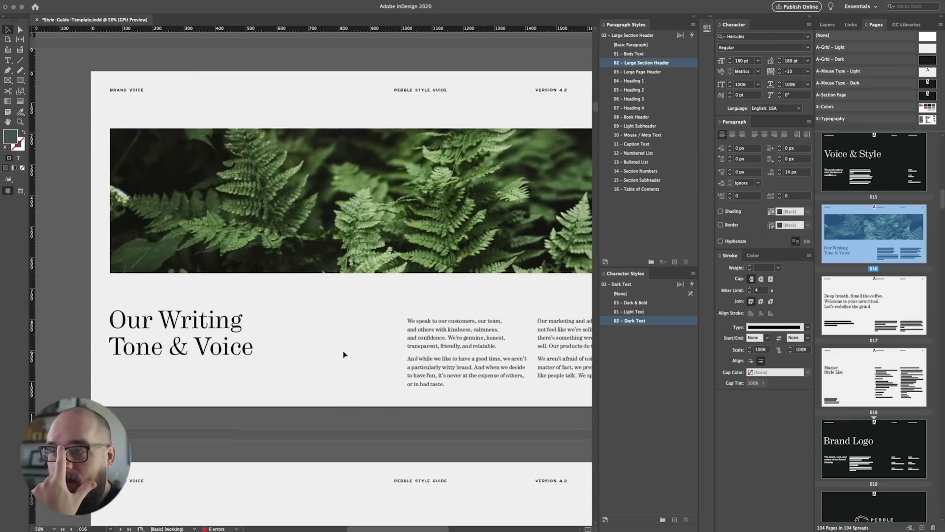
pyautogui.scroll(-3, 344, 354)
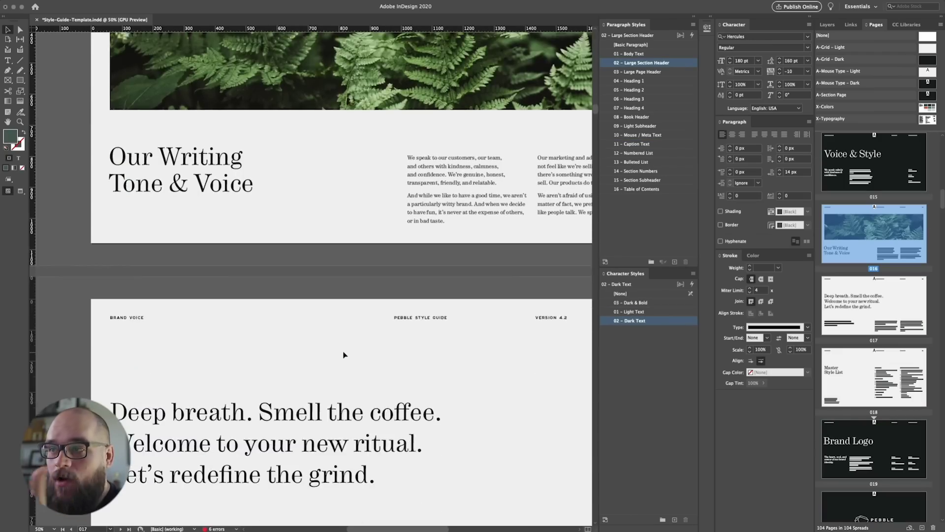
pyautogui.scroll(-10, 344, 354)
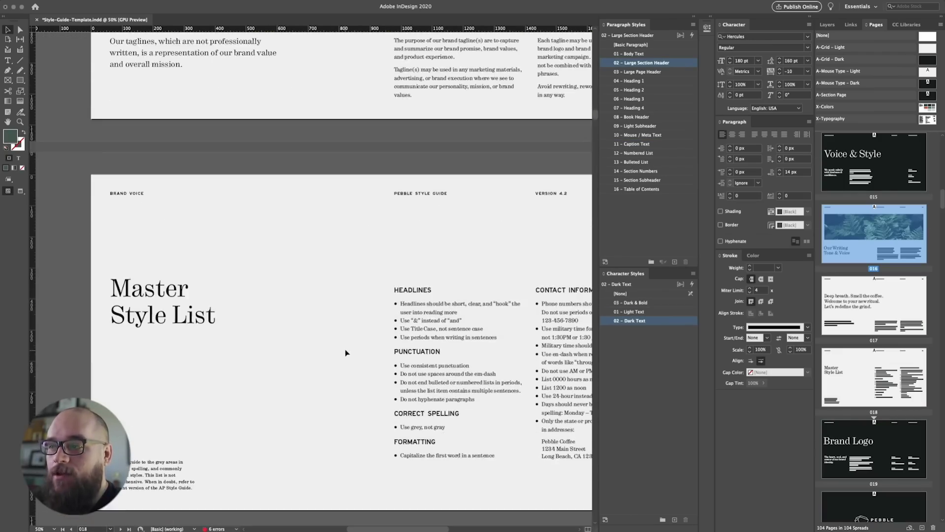
pyautogui.scroll(-12, 344, 352)
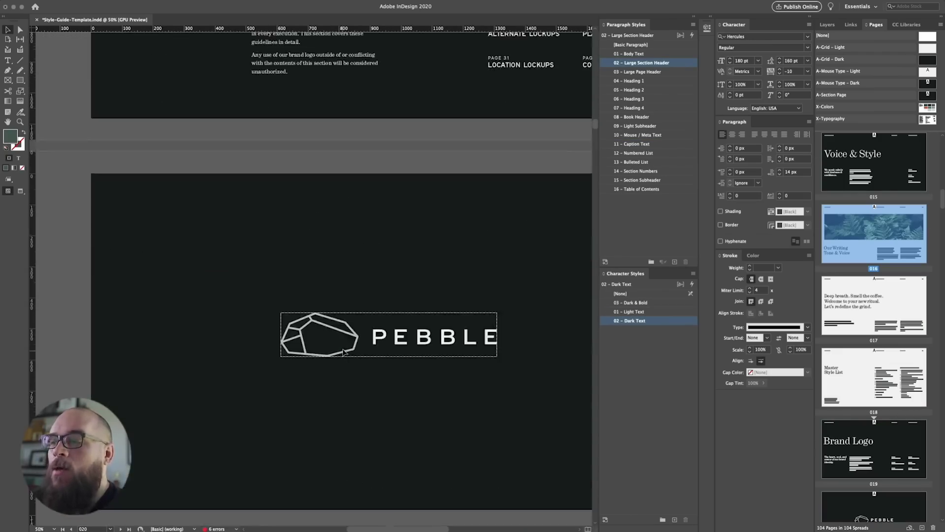
pyautogui.scroll(-15, 344, 352)
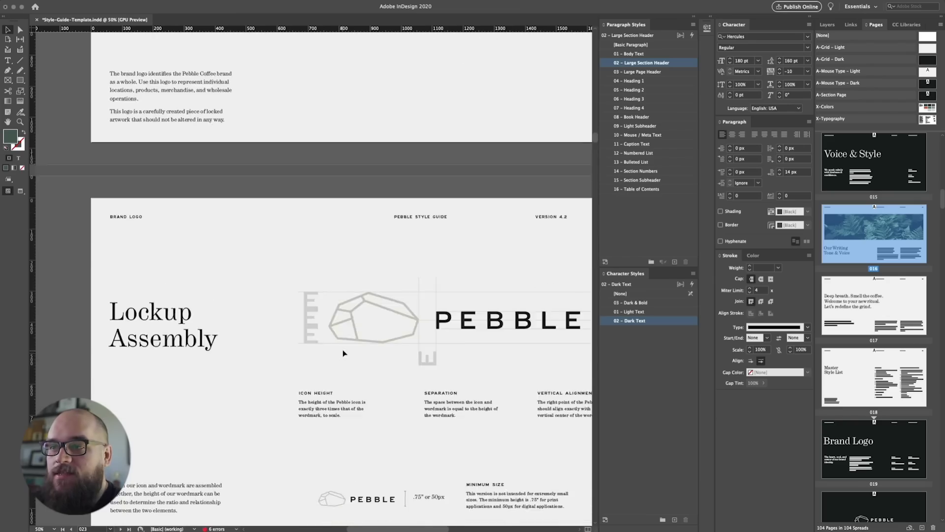
pyautogui.scroll(-20, 343, 354)
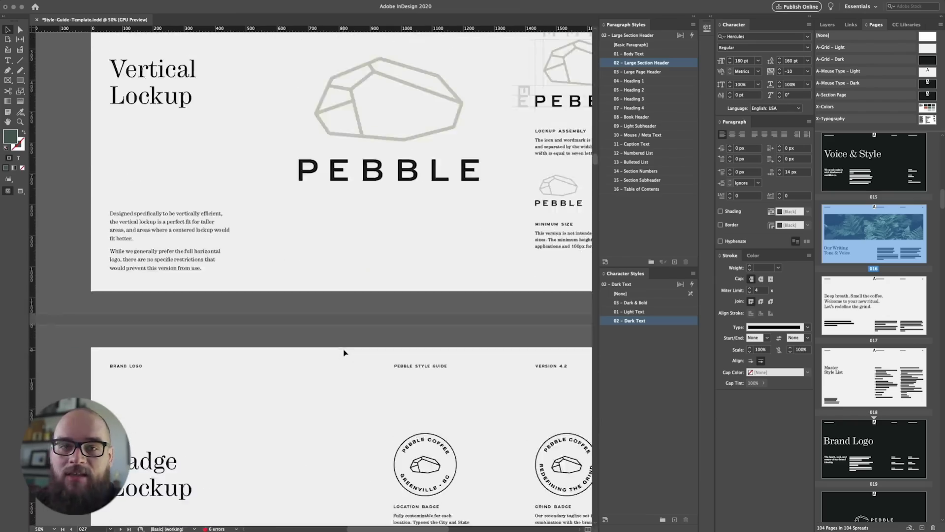
pyautogui.scroll(-10, 344, 352)
pyautogui.scroll(-2, 351, 337)
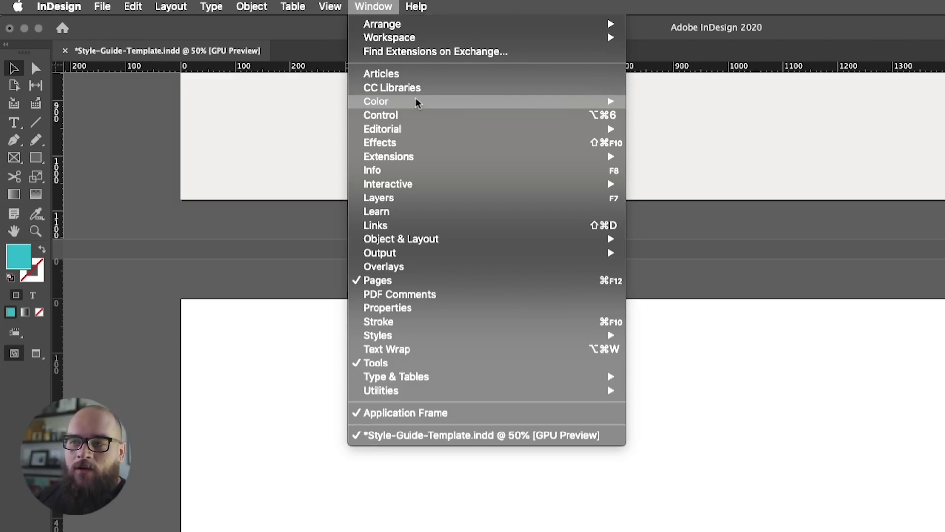
# Step: Show the Swatches panel and check the grey, green, Khaki Grey and Pebble White palette swatches
pyautogui.moveTo(450, 101)
pyautogui.click(672, 144)
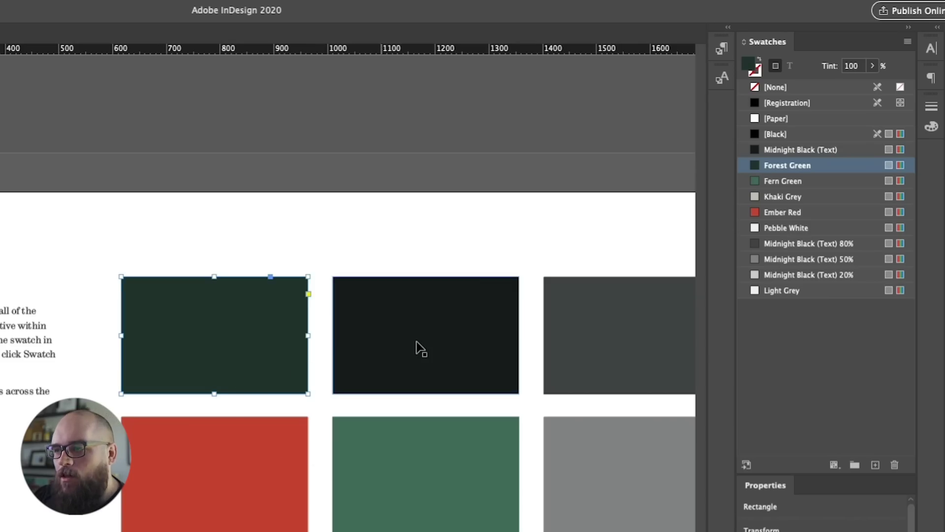
pyautogui.click(605, 446)
pyautogui.click(477, 468)
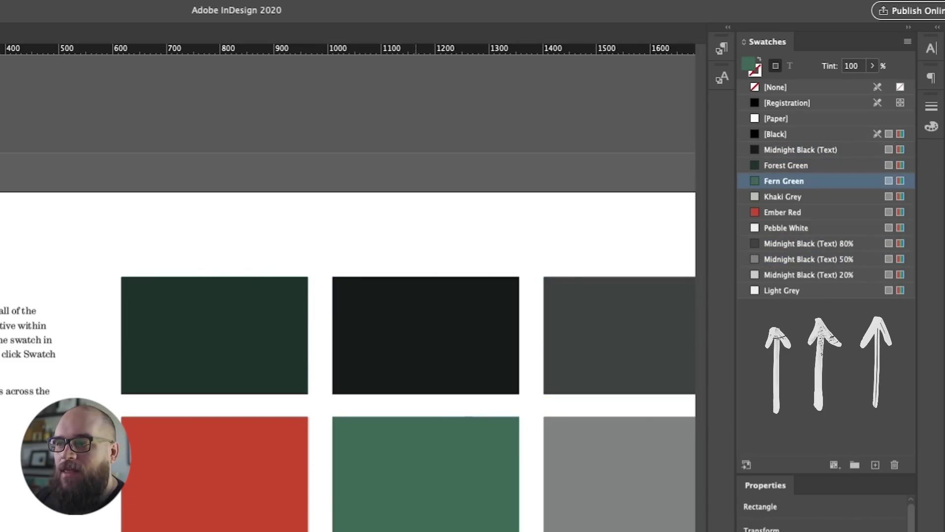
pyautogui.click(783, 196)
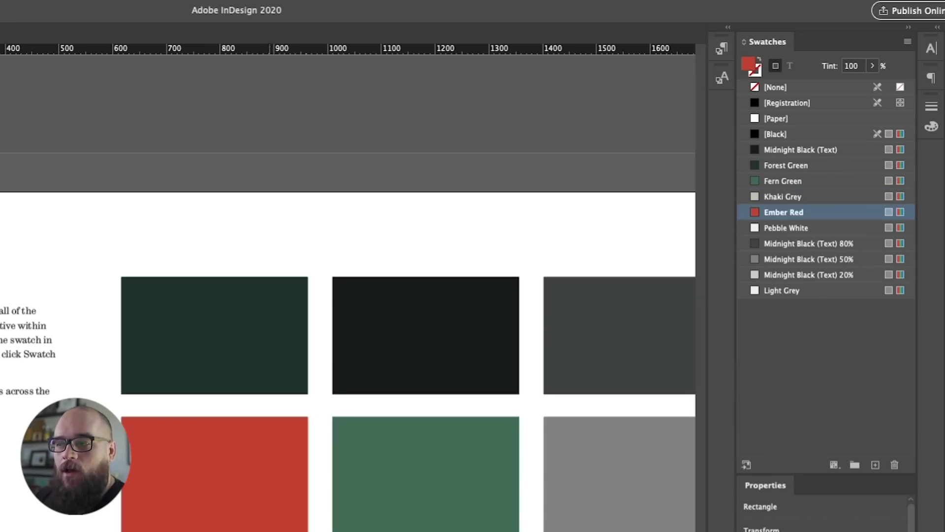
pyautogui.click(788, 227)
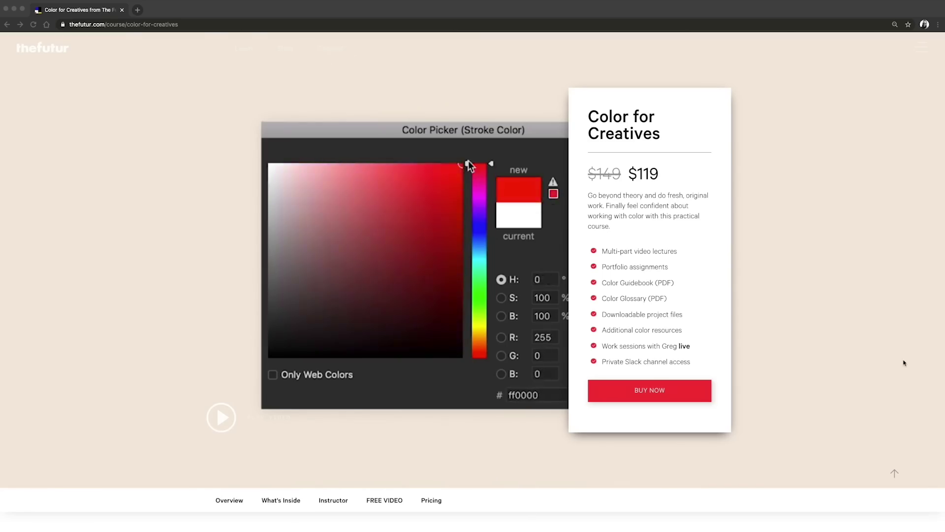
# Step: Scroll down the Color for Creatives course page to its introduction
pyautogui.scroll(-5, 903, 363)
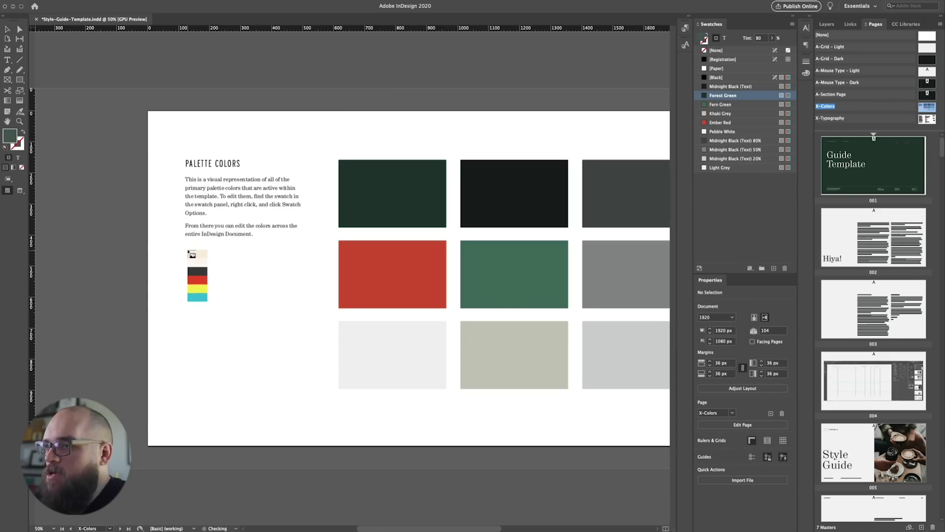
# Step: Place the colour-strip image below the Palette Colors text, deselect it, and open Pebble White's options
pyautogui.moveTo(254, 439); pyautogui.dragTo(259, 436)
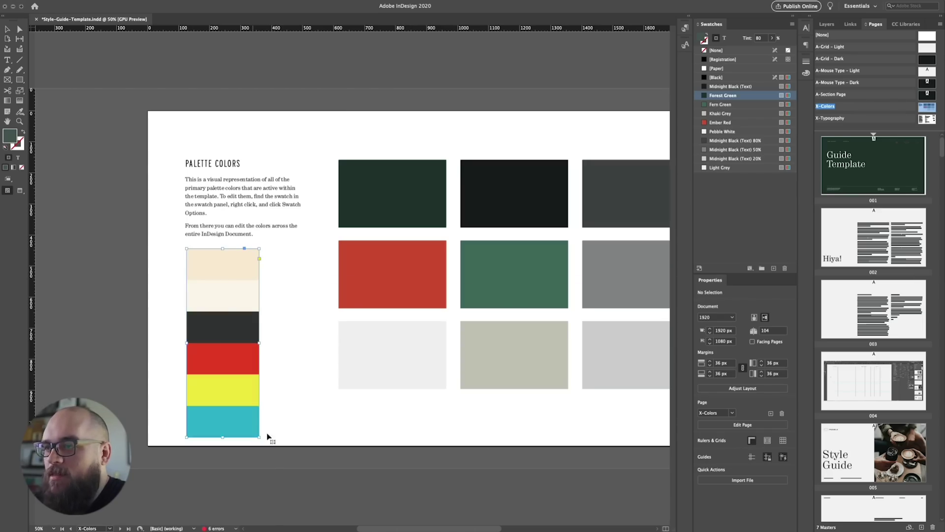
pyautogui.click(222, 343)
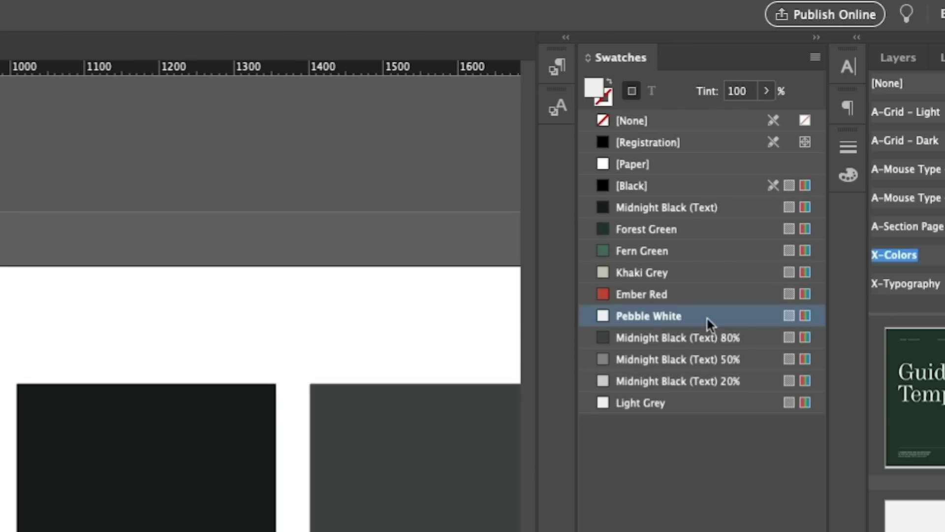
pyautogui.rightClick(707, 319)
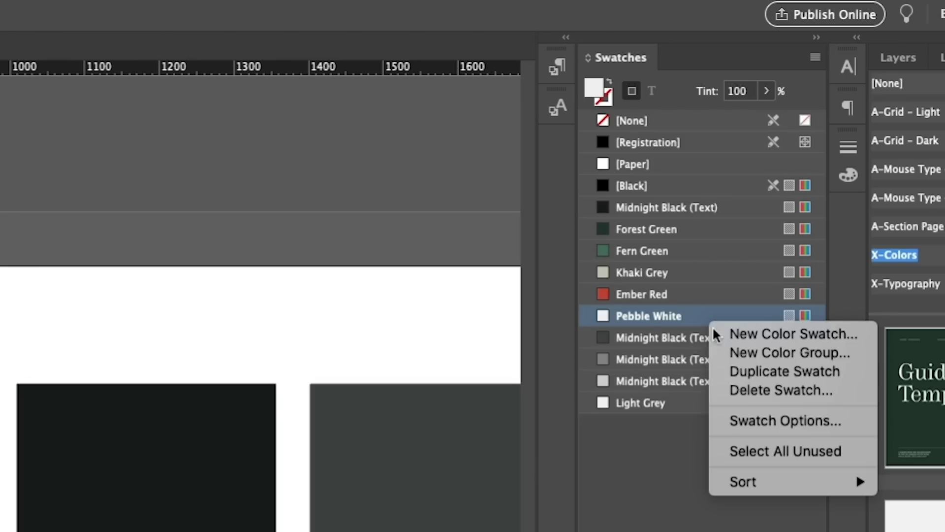
# Step: Turn Pebble White into the cream sampled from the palette and update the dark swatch
pyautogui.click(789, 421)
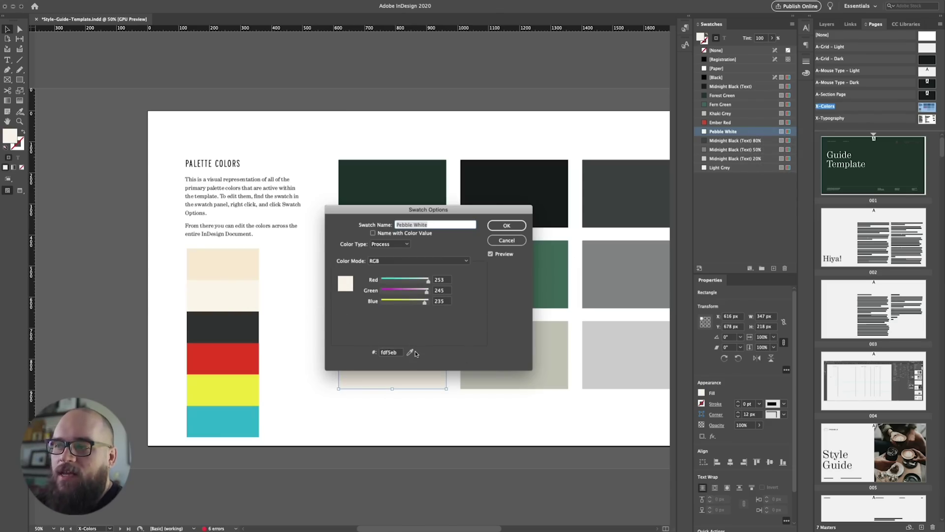
pyautogui.click(213, 292)
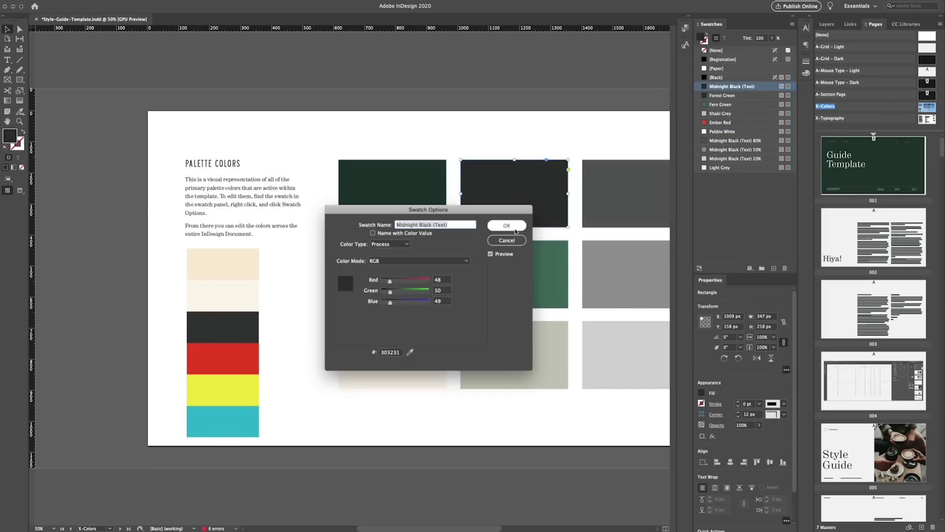
pyautogui.press('Escape')
pyautogui.doubleClick(743, 87)
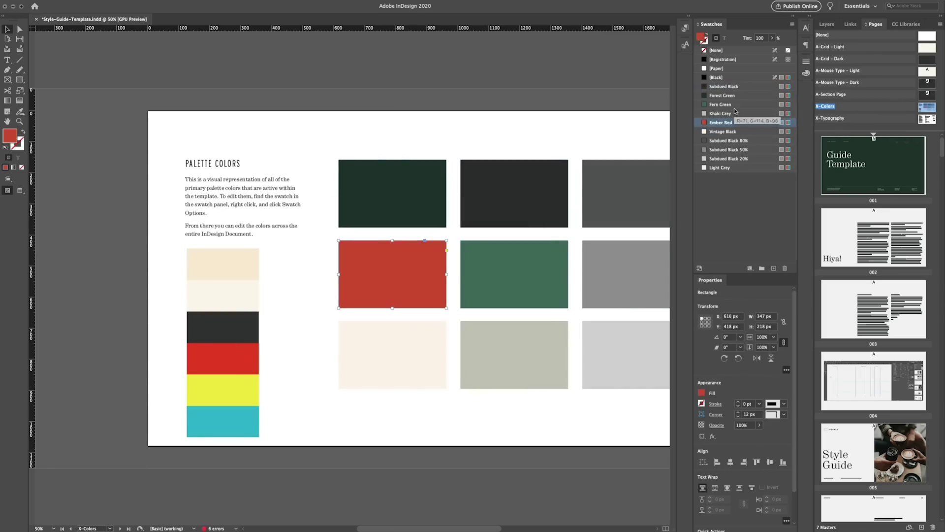
# Step: Recolour Fern Green to Bright Yellow and Forest Green to cyan
pyautogui.doubleClick(735, 109)
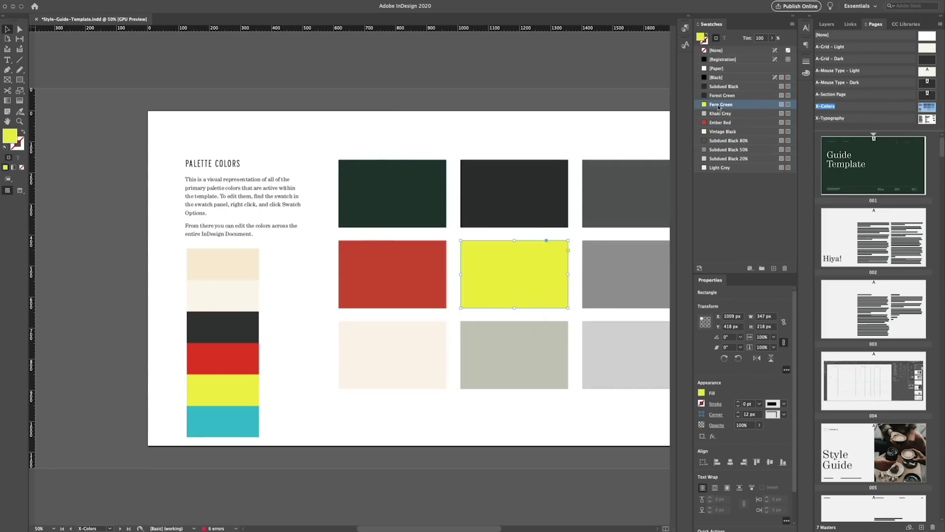
pyautogui.doubleClick(724, 104)
pyautogui.click(412, 176)
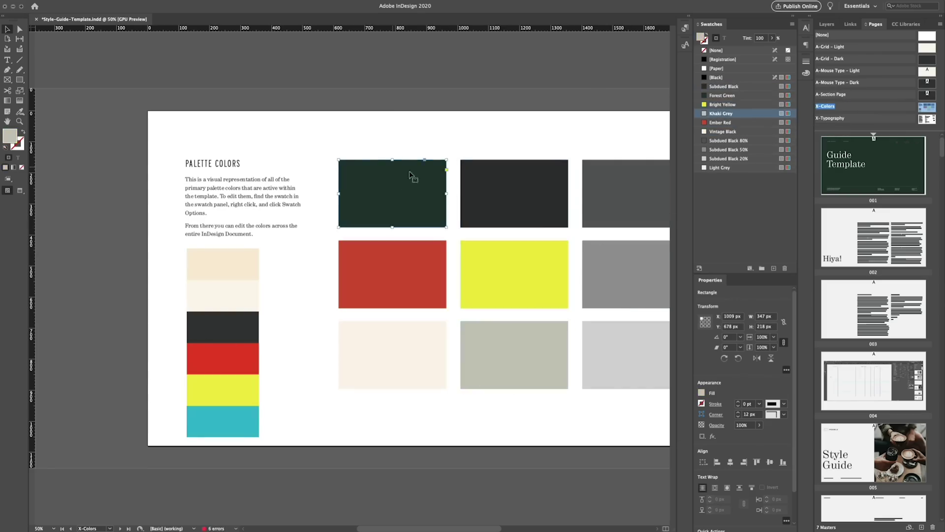
pyautogui.doubleClick(724, 95)
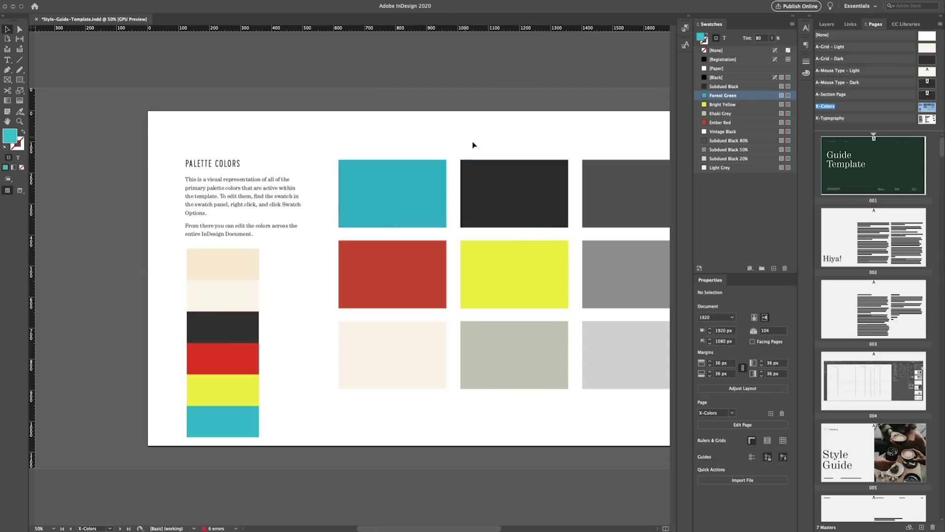
pyautogui.click(541, 345)
# Step: Review the Khaki Grey swatch settings and select the About The Brand text frame
pyautogui.click(506, 226)
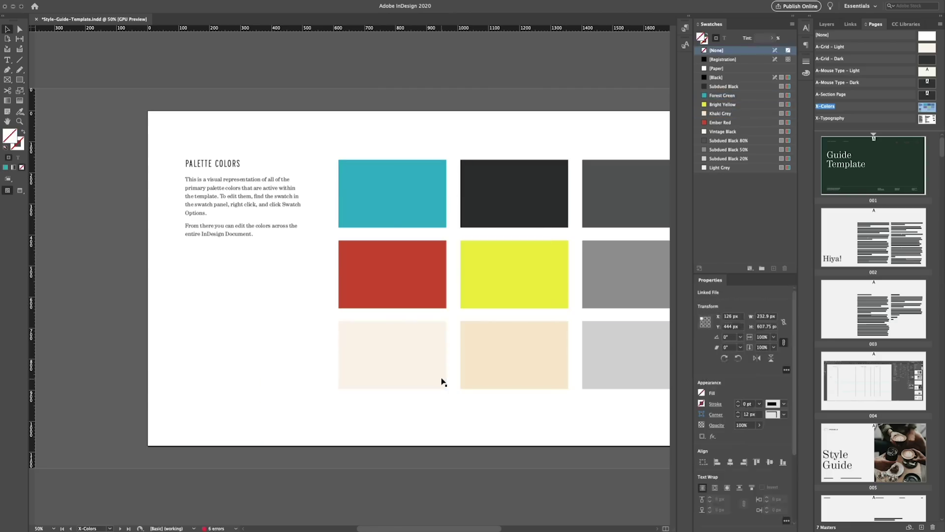
pyautogui.doubleClick(731, 114)
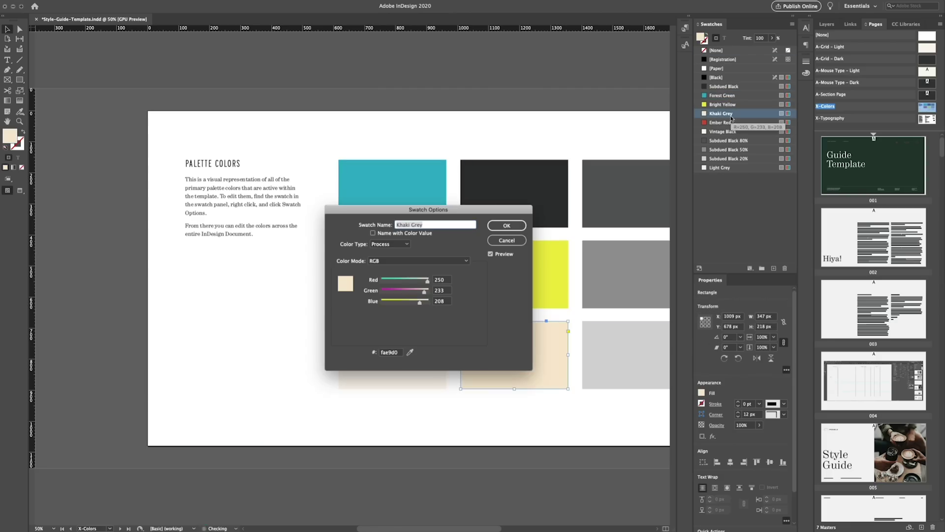
pyautogui.press('Return')
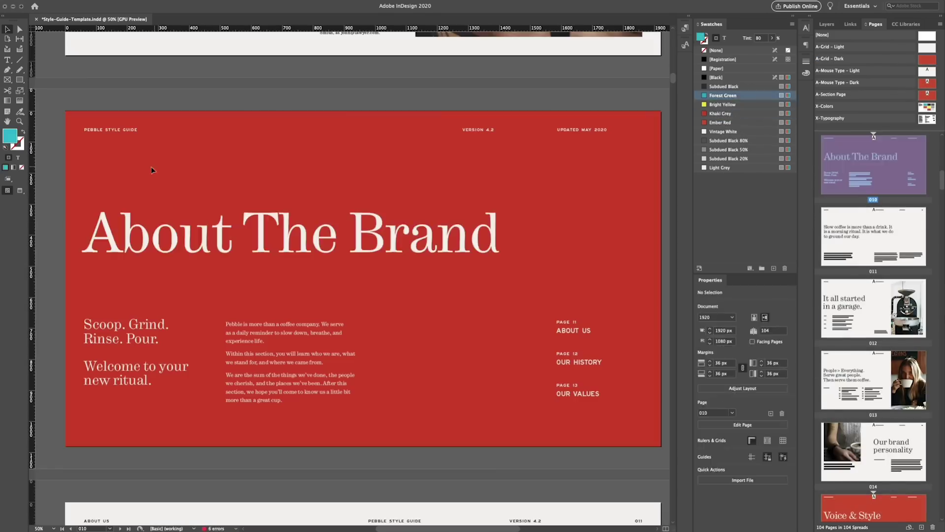
pyautogui.click(152, 232)
# Step: Apply the Bright Yellow swatch to the selected text and return to the Selection tool
pyautogui.click(724, 104)
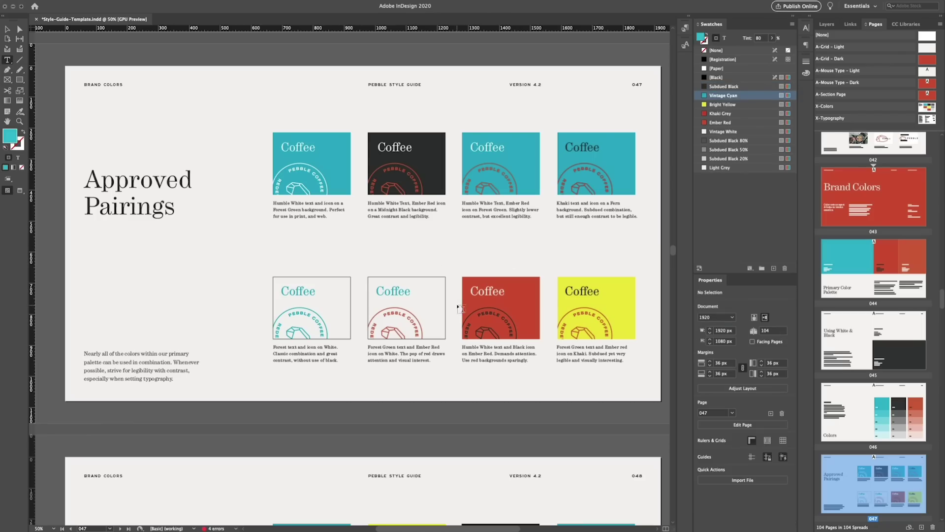
pyautogui.scroll(3, 264, 267)
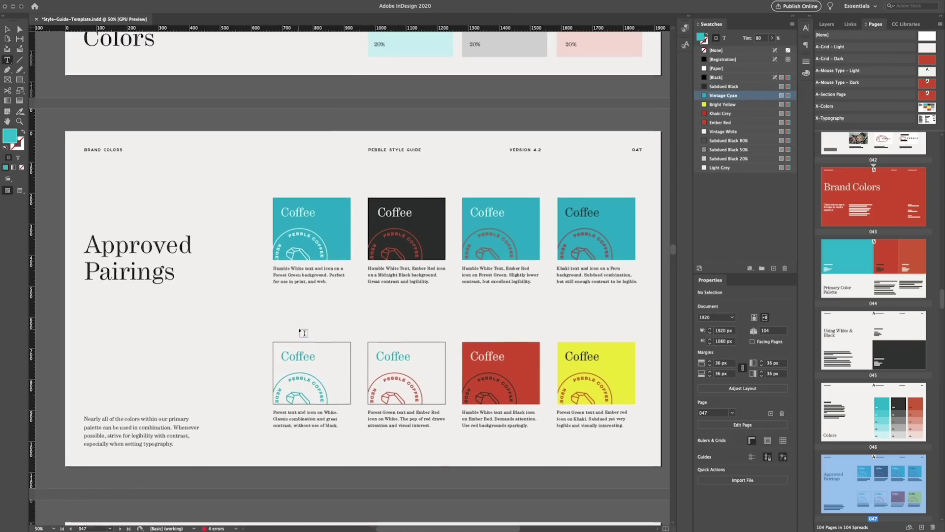
pyautogui.press('v')
# Step: Scroll through the recoloured tints and Approved Pairings pages 046–047
pyautogui.scroll(9, 315, 306)
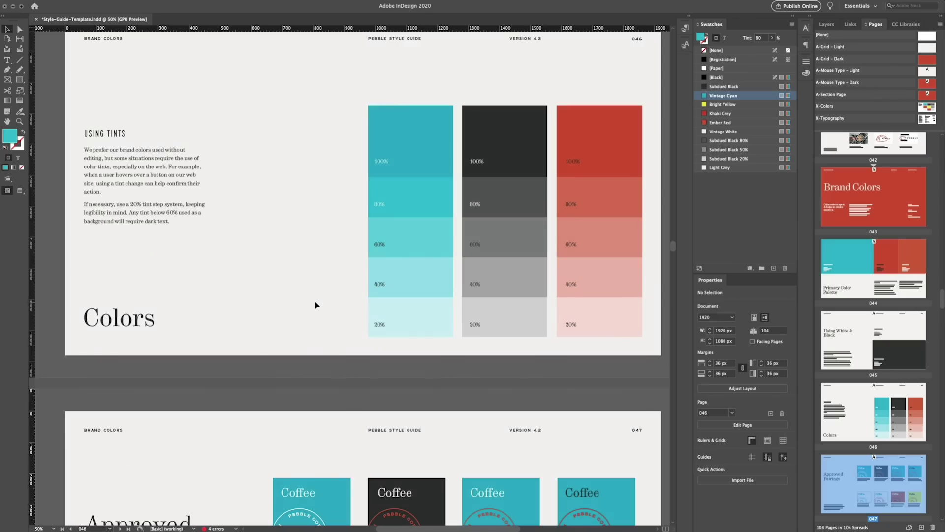
pyautogui.scroll(-5, 313, 306)
pyautogui.scroll(-9, 313, 305)
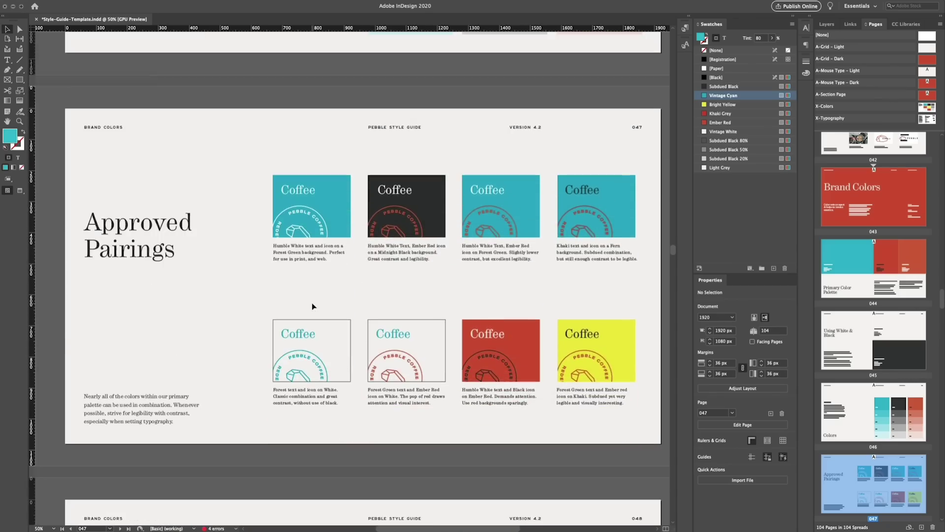
pyautogui.scroll(-3, 315, 305)
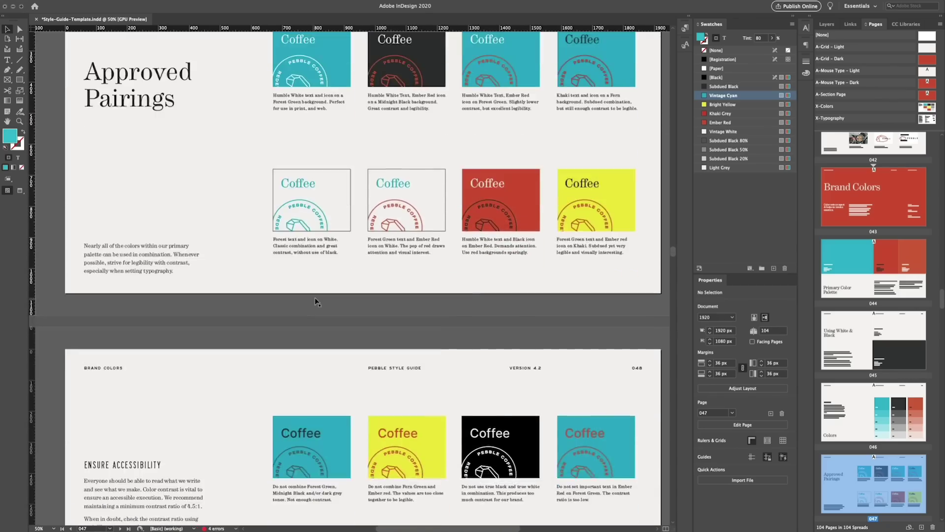
pyautogui.scroll(9, 312, 307)
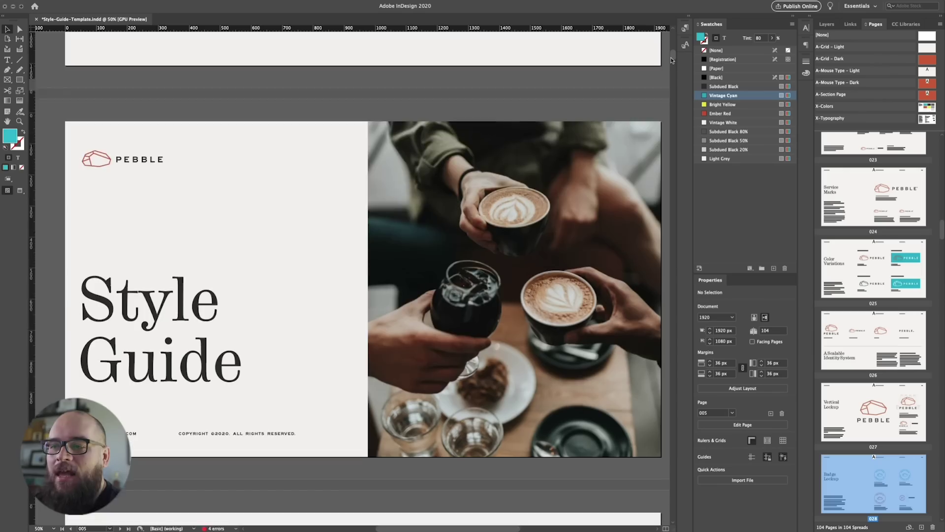
pyautogui.scroll(-5, 671, 63)
pyautogui.scroll(-10, 671, 63)
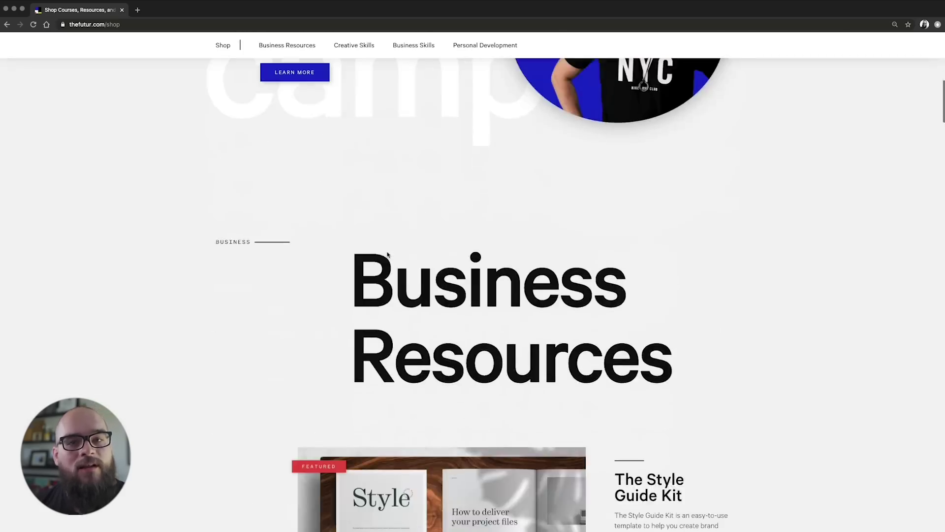
pyautogui.scroll(-5, 387, 254)
# Step: Open the Style Guide Kit product page and scroll down its details
pyautogui.click(672, 358)
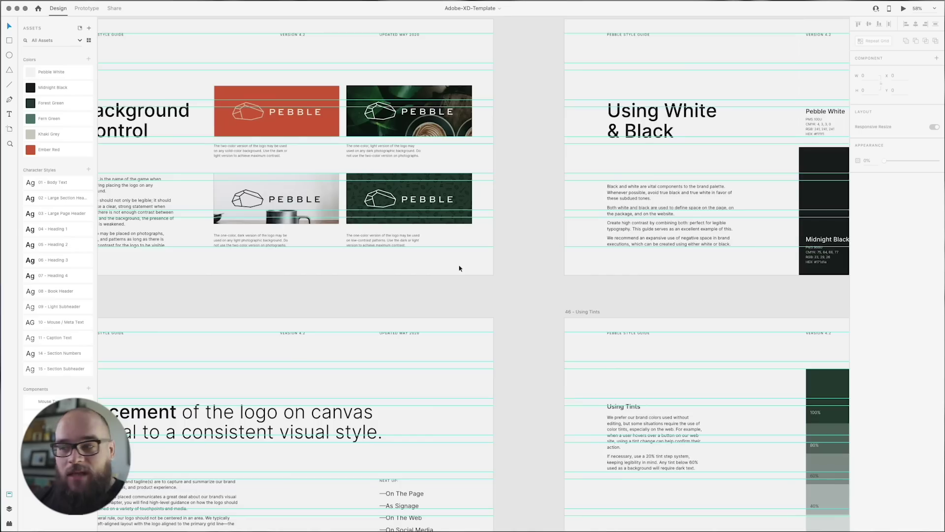
pyautogui.scroll(-10, 458, 267)
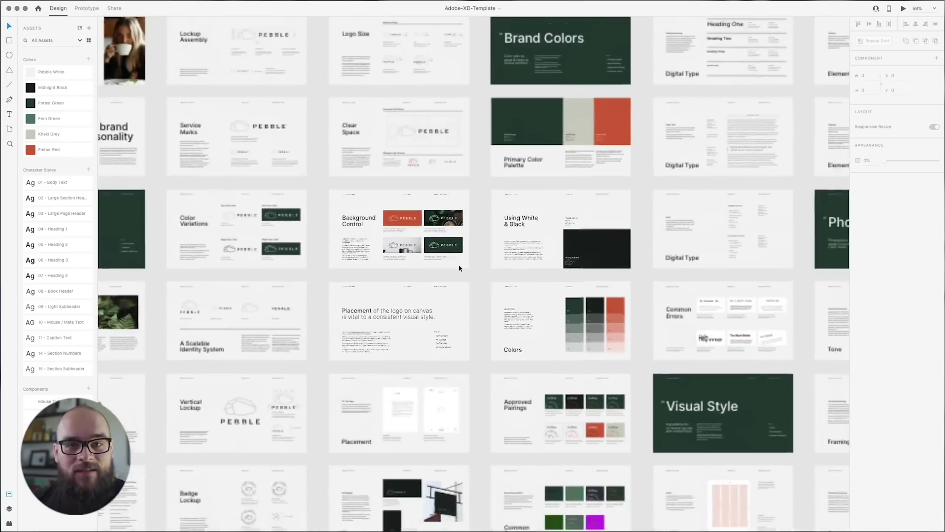
pyautogui.scroll(-8, 459, 268)
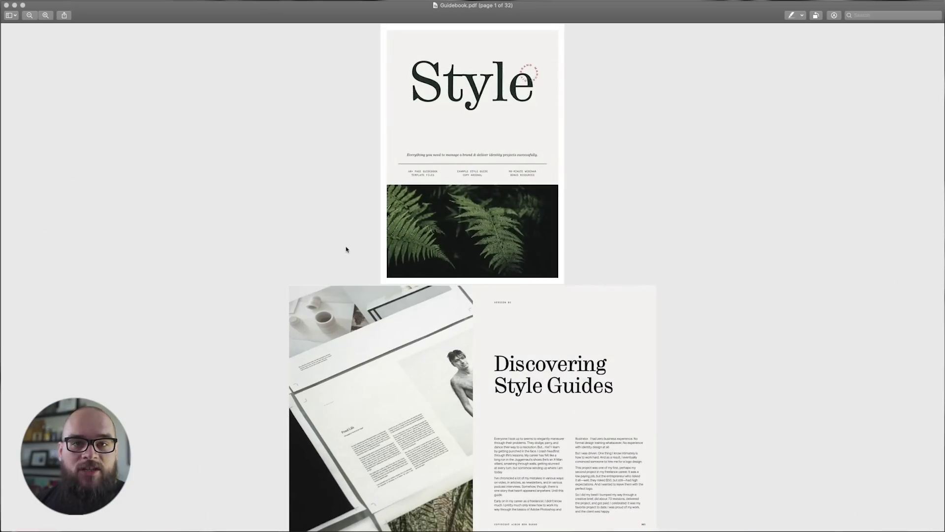
# Step: Scroll through Hamilton-Style-Guide.pdf in Preview to page 11 of 40, the 2.3 Clean Version logo page
pyautogui.scroll(-20, 643, 148)
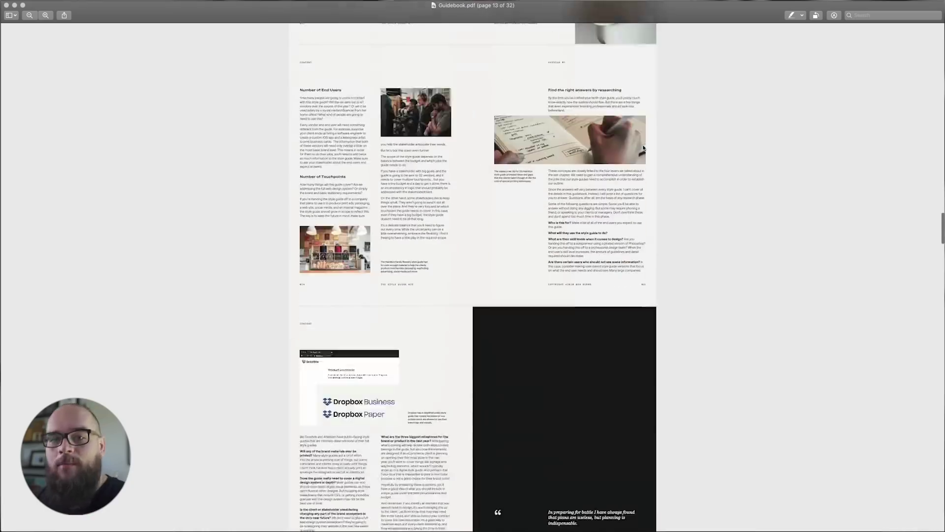
pyautogui.scroll(-5, 643, 148)
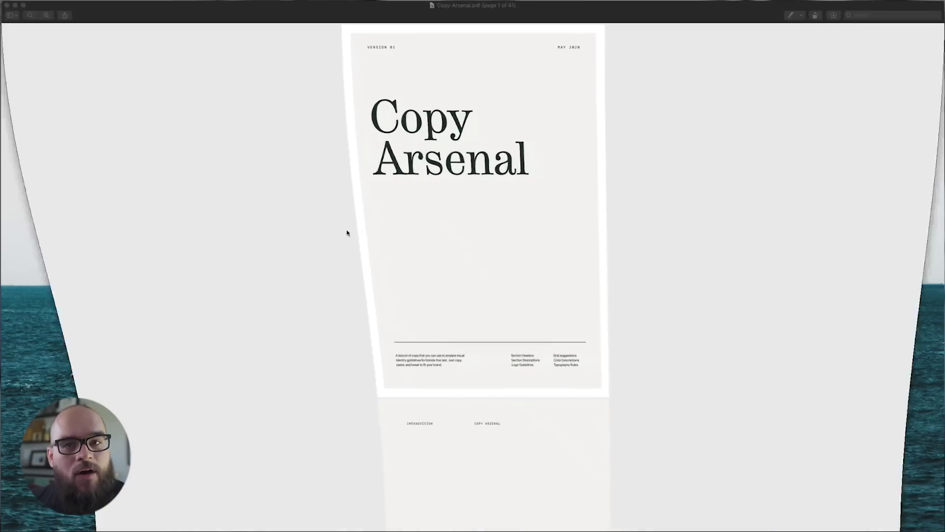
pyautogui.scroll(-20, 477, 206)
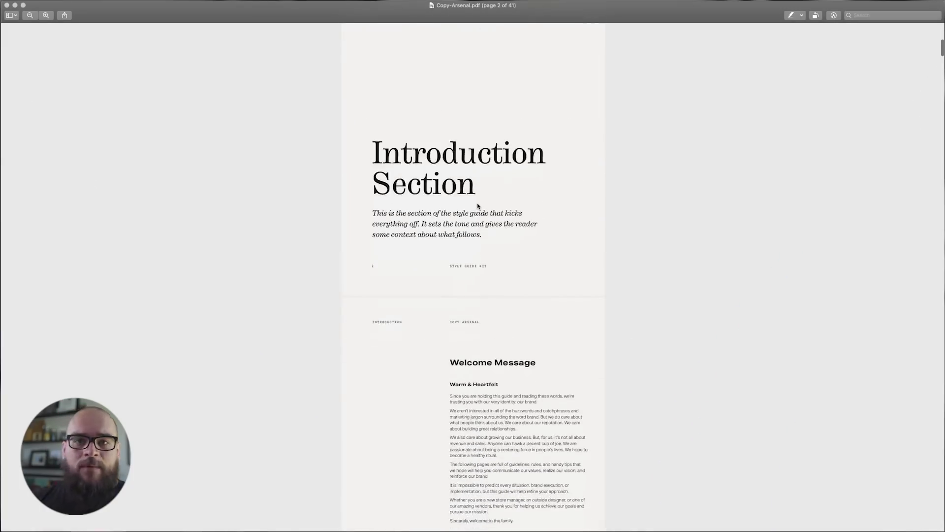
pyautogui.scroll(-10, 477, 206)
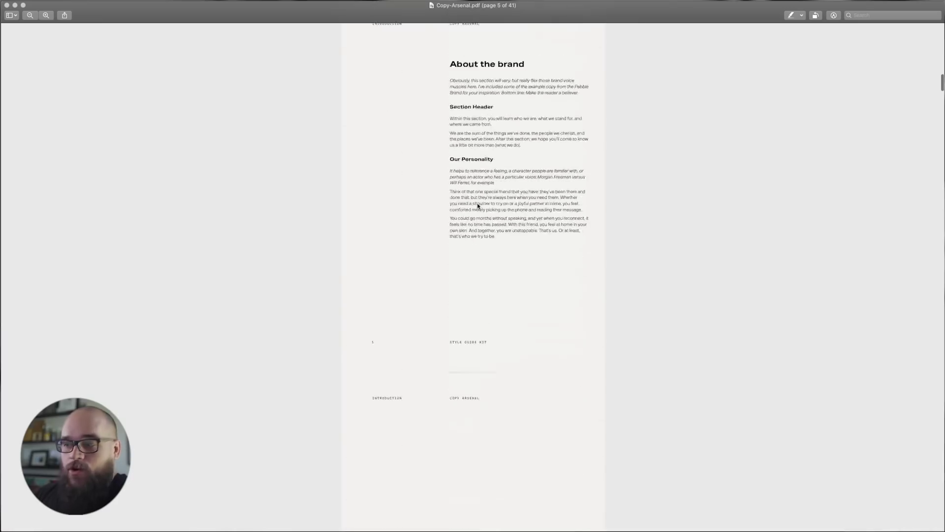
pyautogui.scroll(-20, 478, 206)
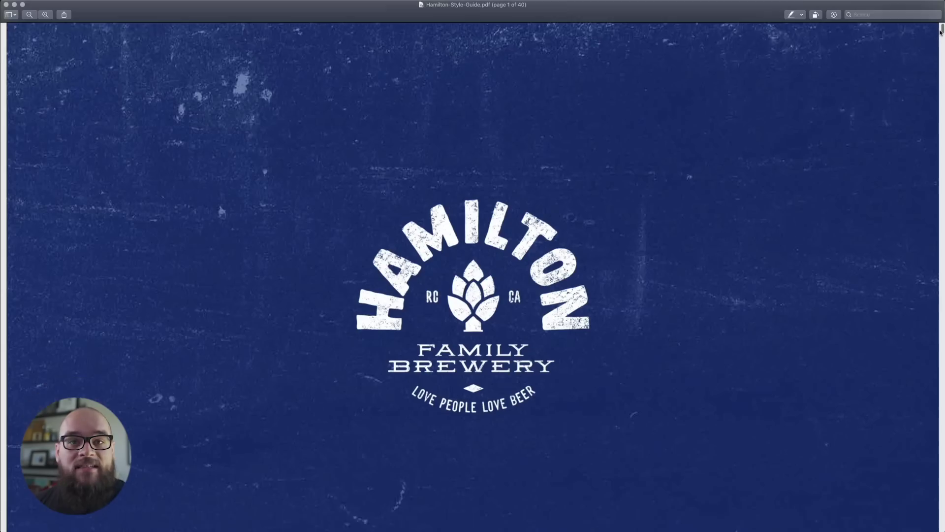
pyautogui.scroll(-15, 933, 65)
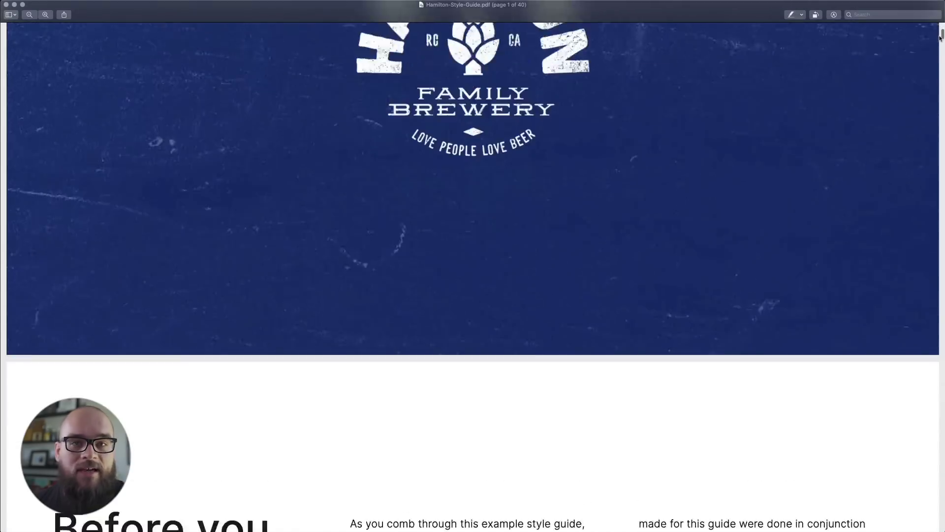
pyautogui.scroll(-20, 934, 65)
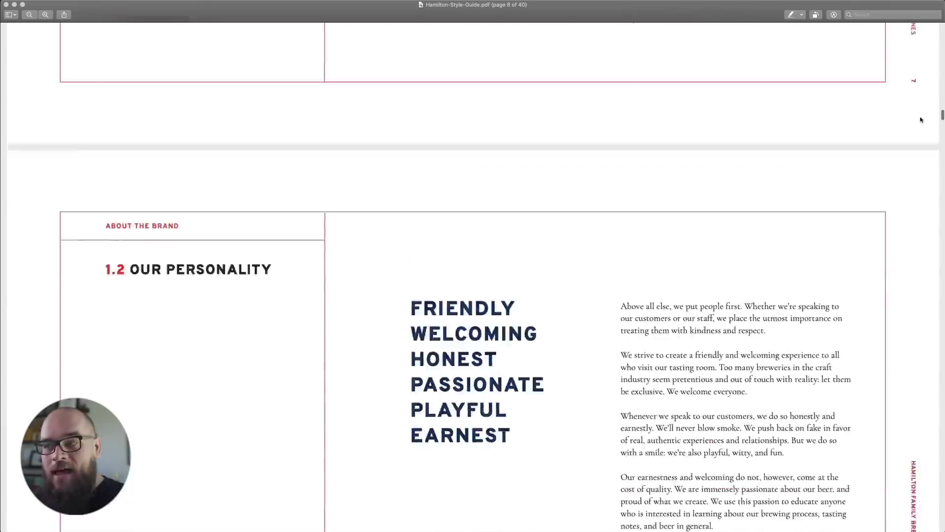
pyautogui.scroll(-20, 910, 153)
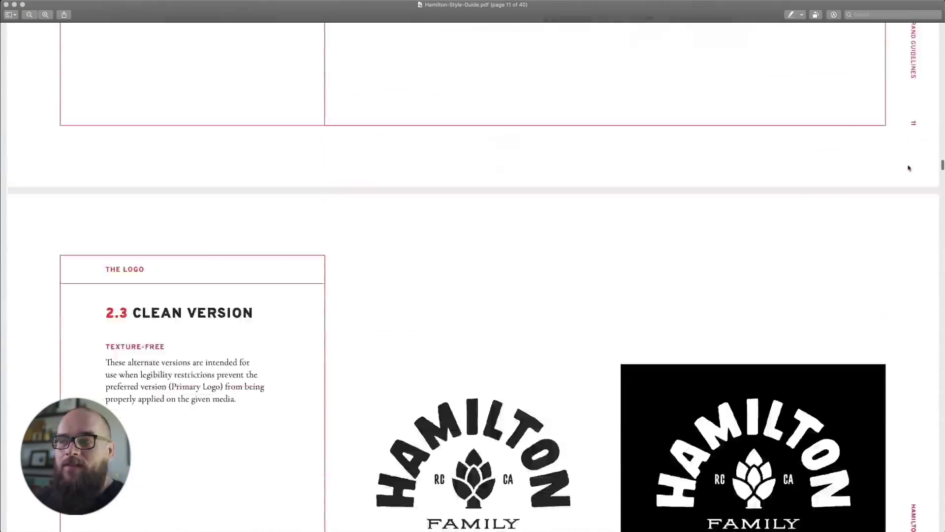